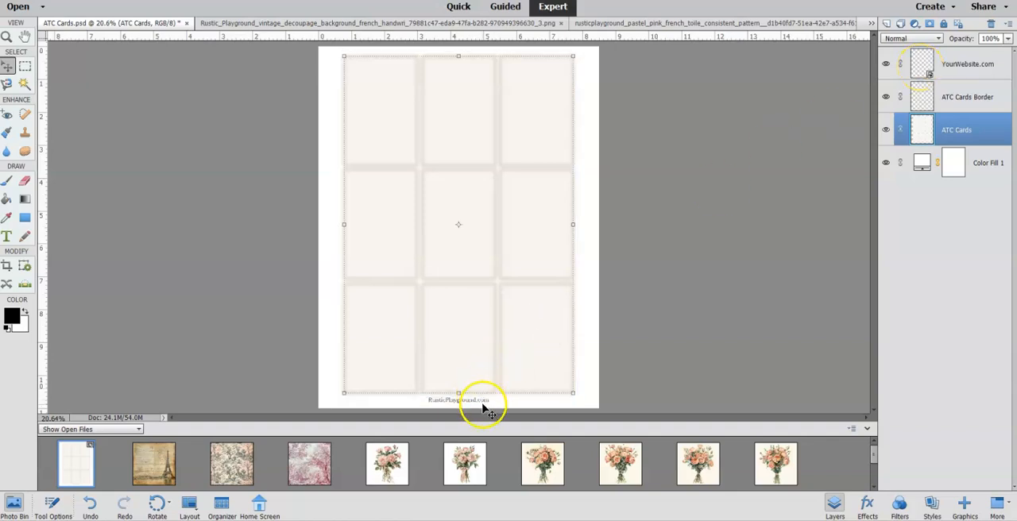
Hide the YourWebsite.com and ATC Cards Border layers and make the ATC Cards layer active.
left_click(884, 64)
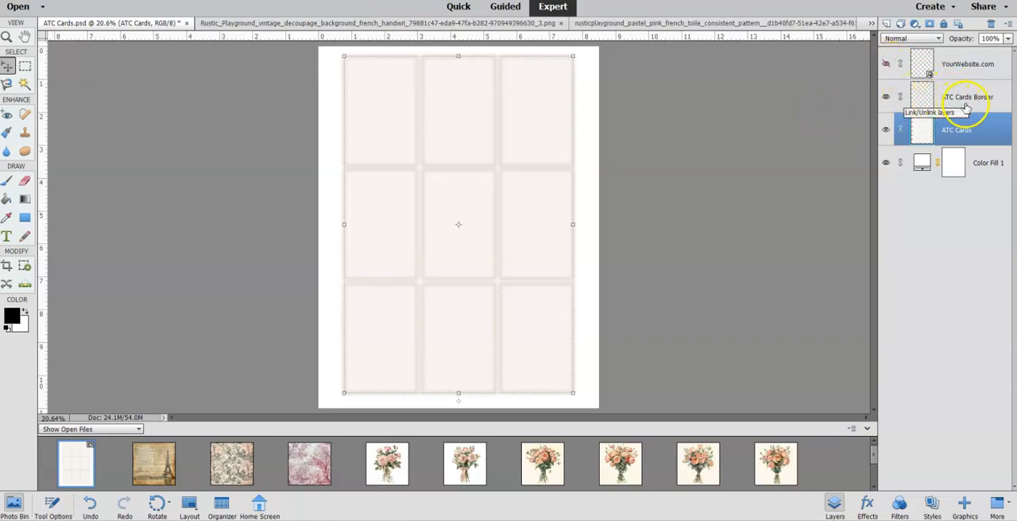
left_click(887, 97)
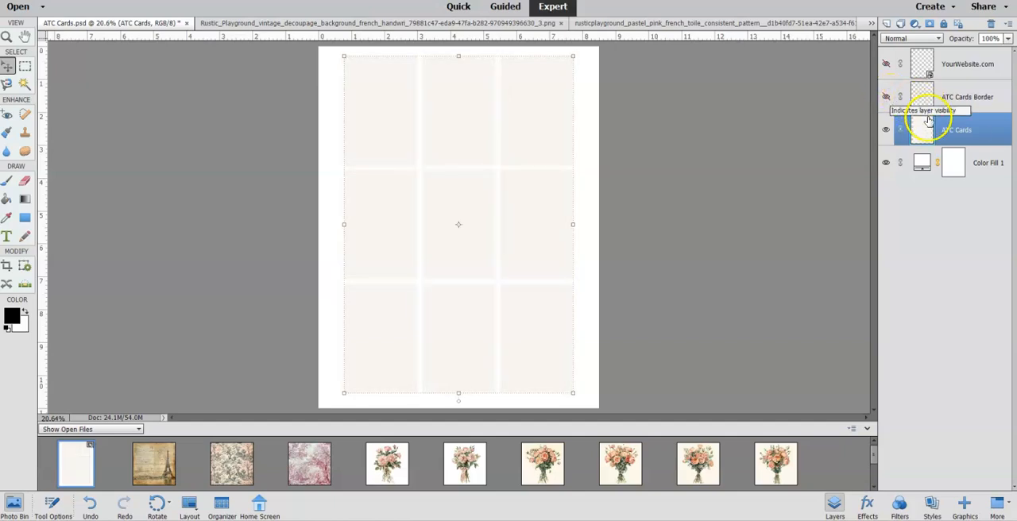
left_click(924, 130)
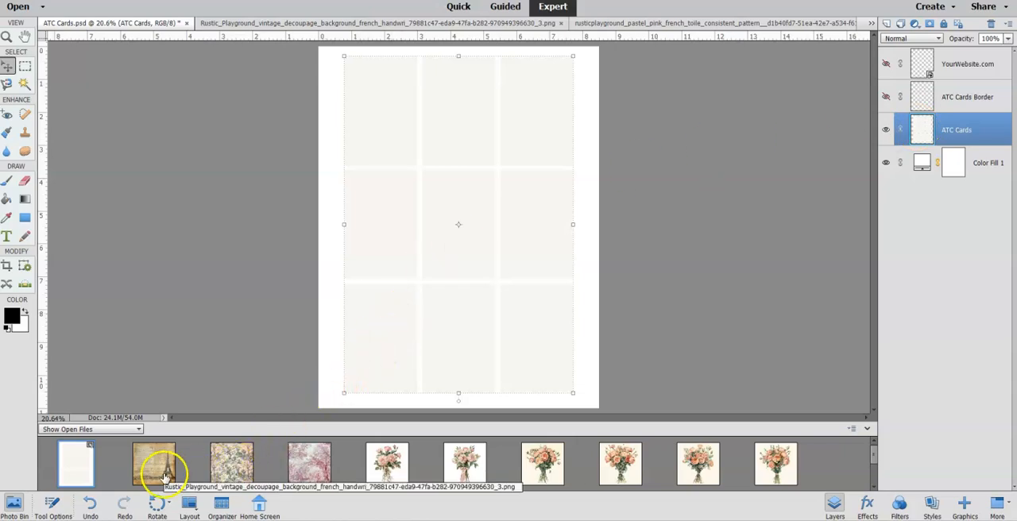
Place the pastel pink French toile image directly above the ATC Cards layer and enlarge it to cover the whole card grid.
left_click_drag(231, 464, 343, 330)
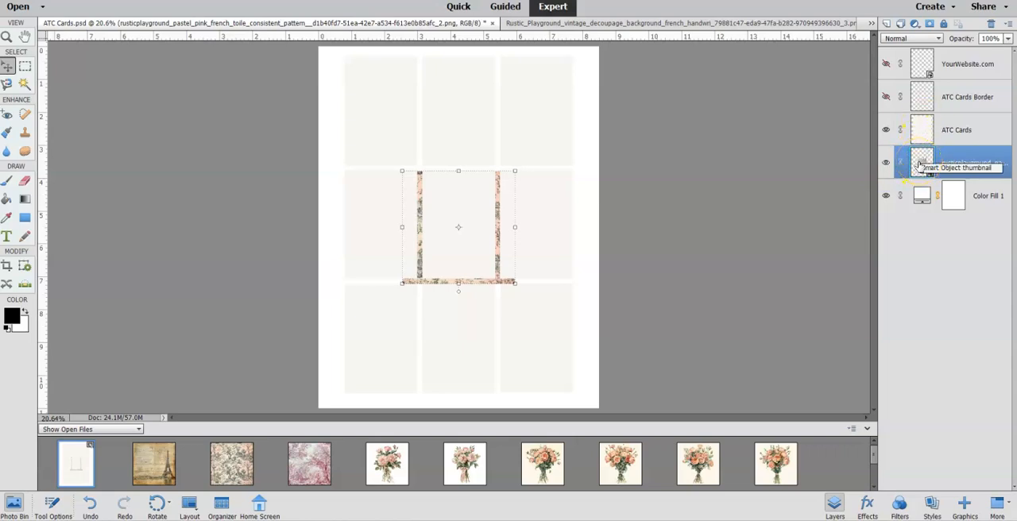
left_click_drag(916, 164, 913, 121)
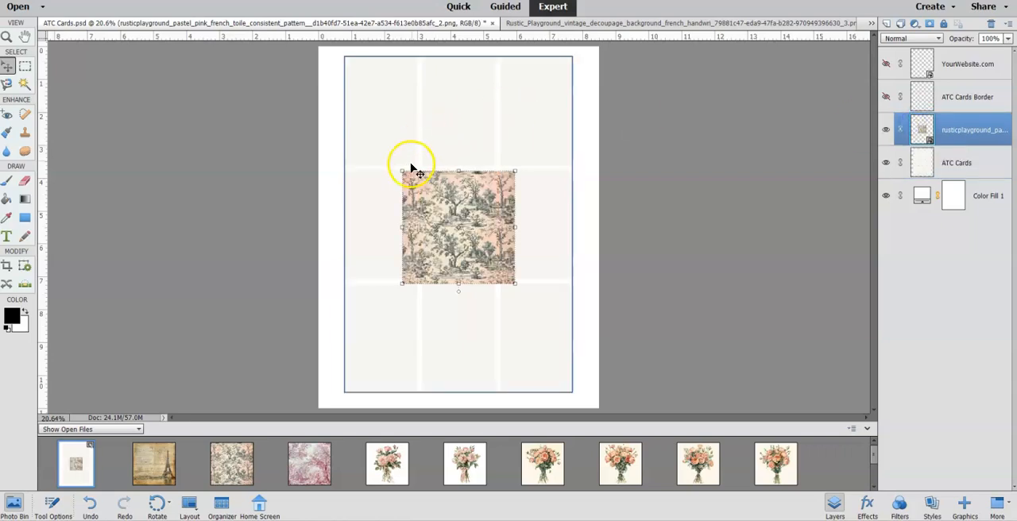
left_click_drag(398, 152, 309, 37)
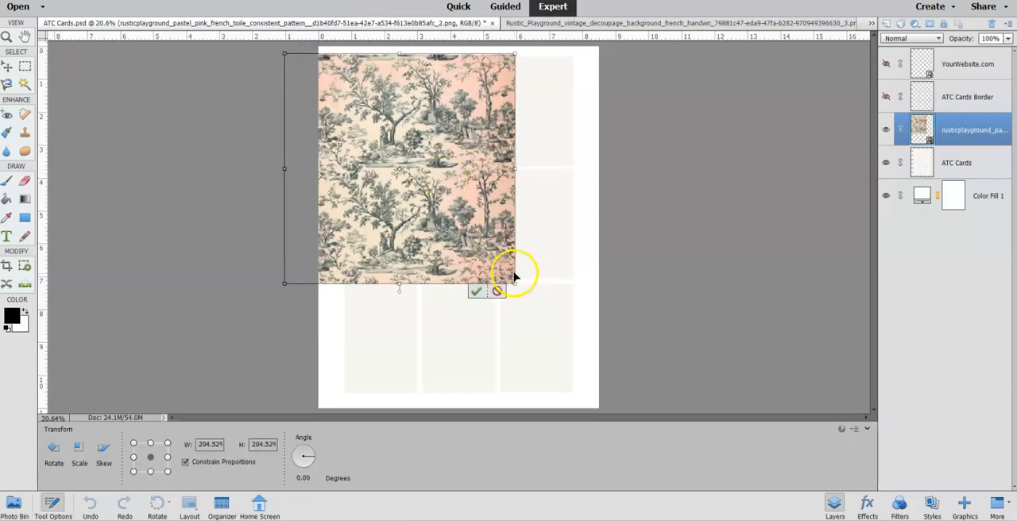
left_click_drag(516, 283, 597, 411)
left_click(589, 409)
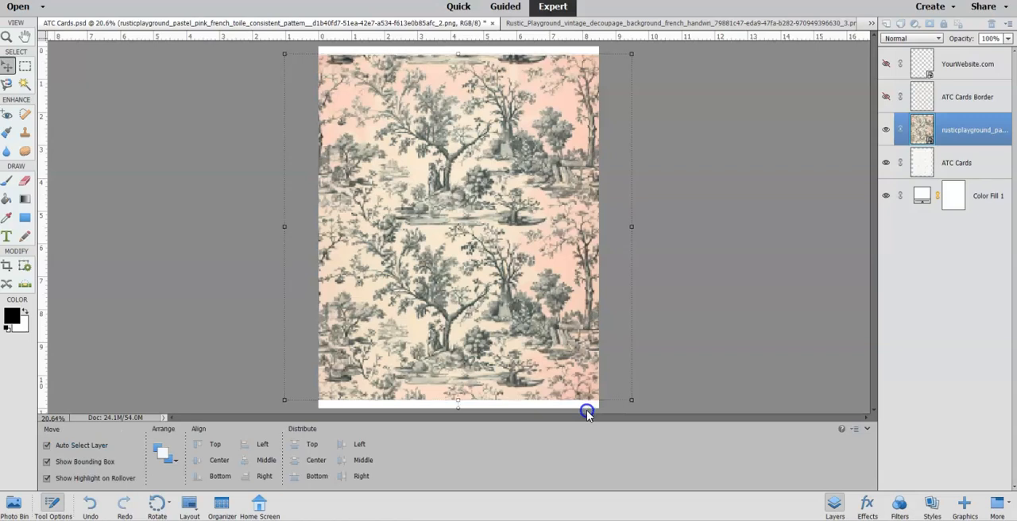
Clip the toile image to the ATC Cards layer, shifted up to the page's upper edge, and lower its opacity to 40%.
left_click(138, 1)
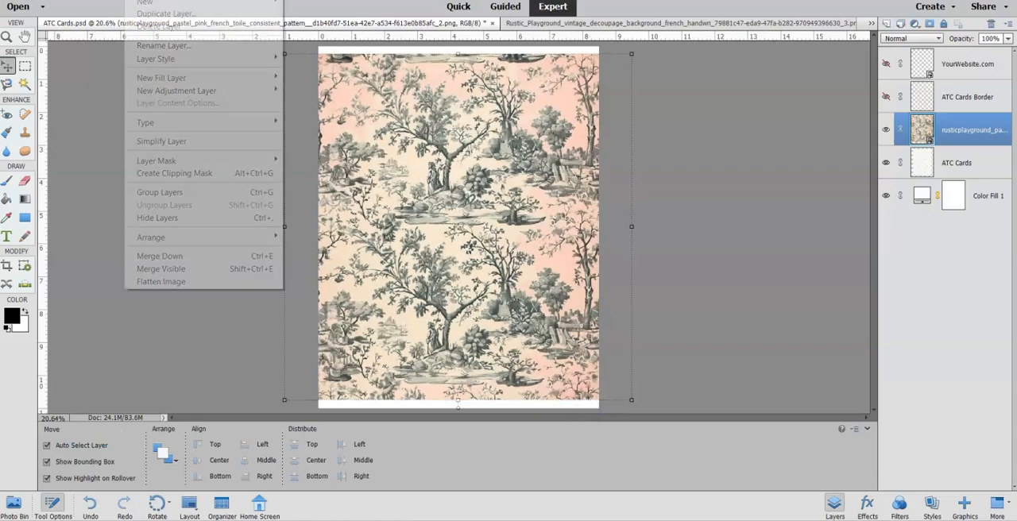
left_click(166, 176)
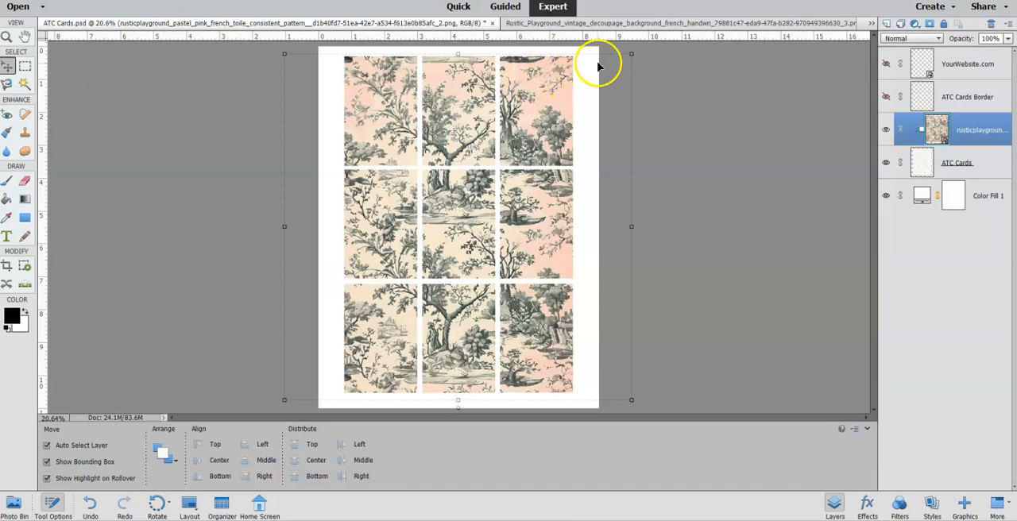
left_click_drag(477, 102, 477, 102)
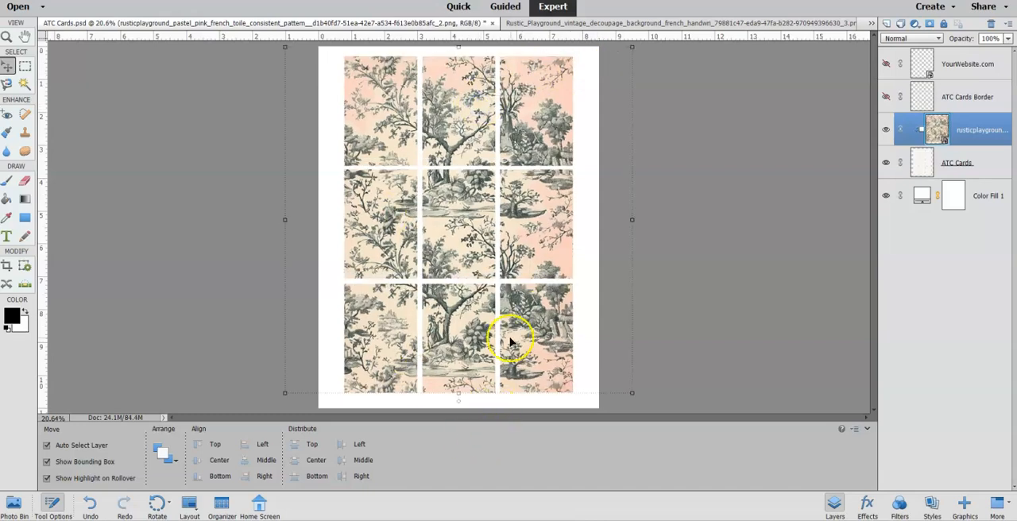
left_click(1008, 40)
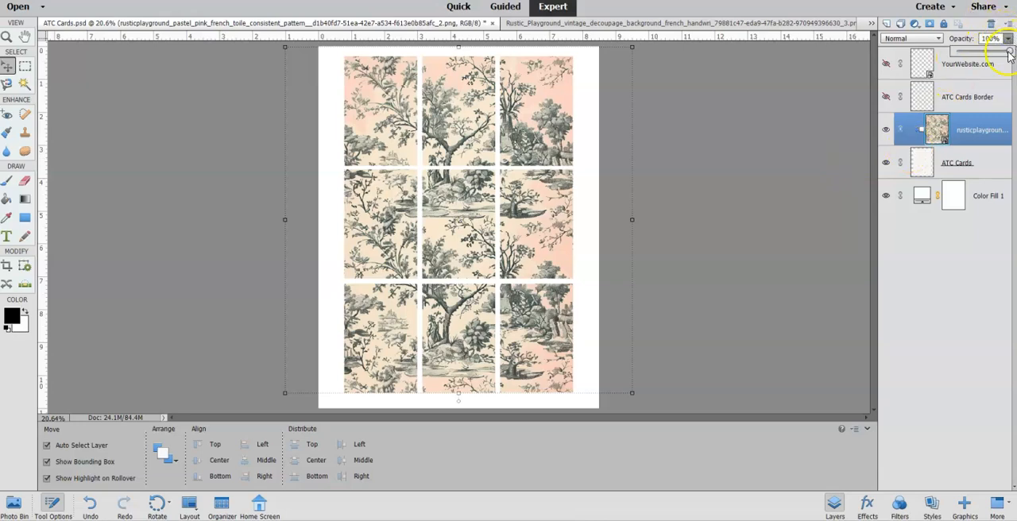
left_click_drag(987, 53, 985, 52)
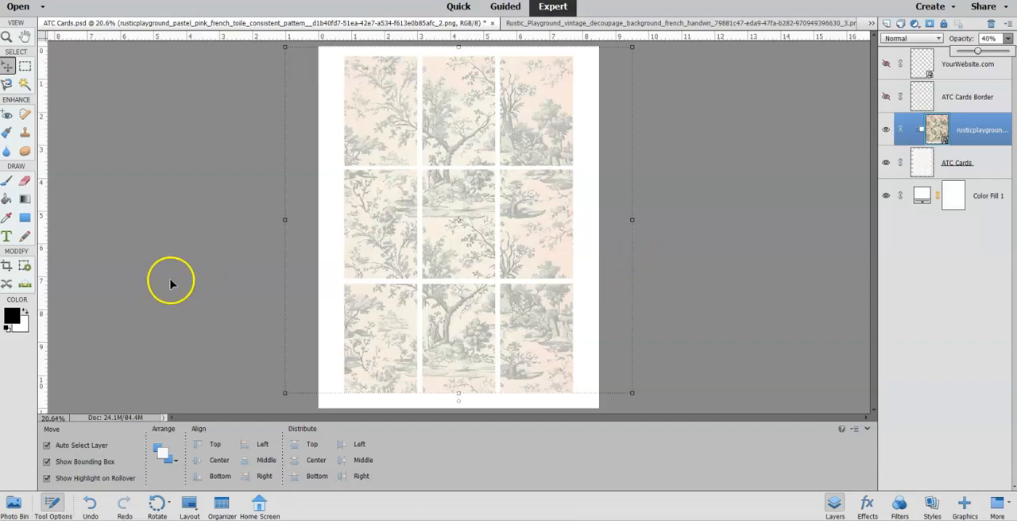
Place the vintage French handwriting image above the toile, enlarge it to cover the card grid, and clip it to the cards.
left_click(14, 509)
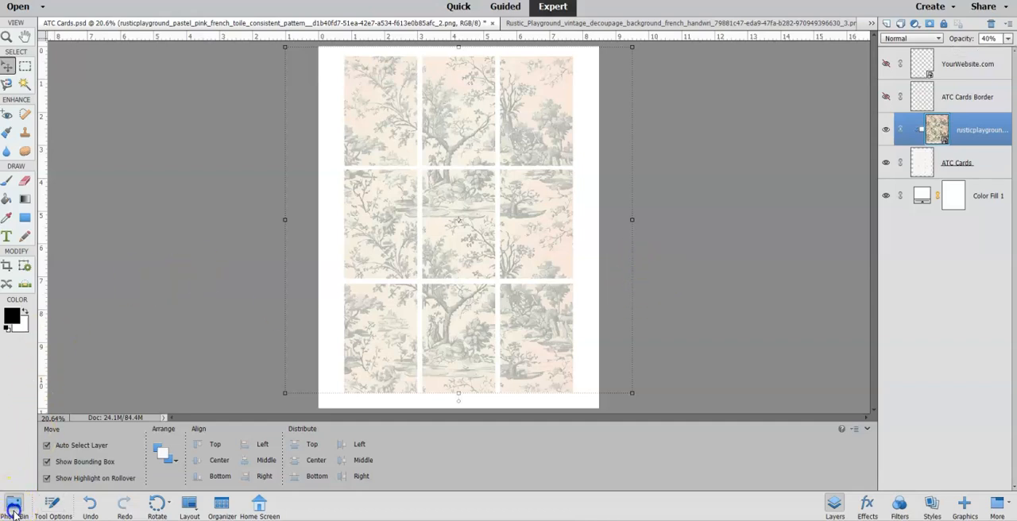
left_click_drag(153, 462, 442, 218)
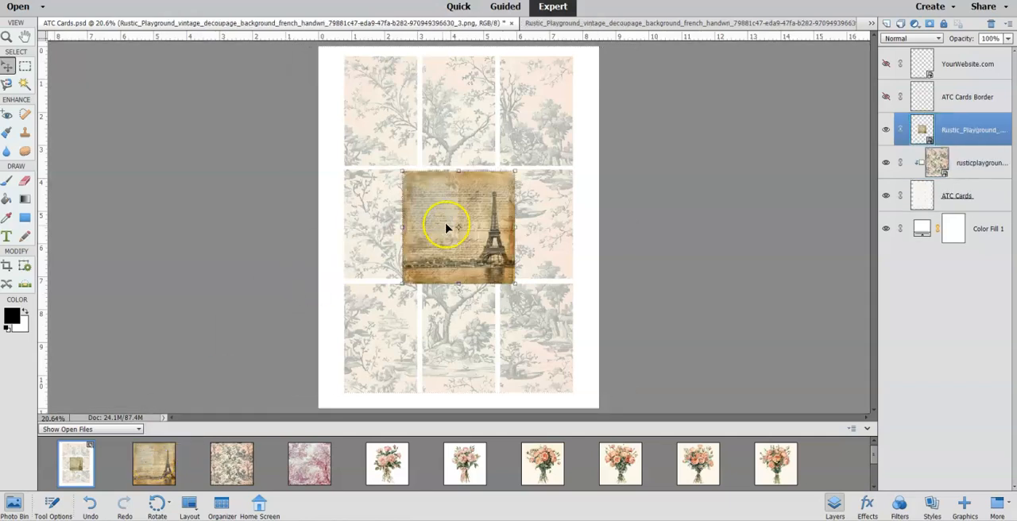
left_click_drag(404, 170, 297, 36)
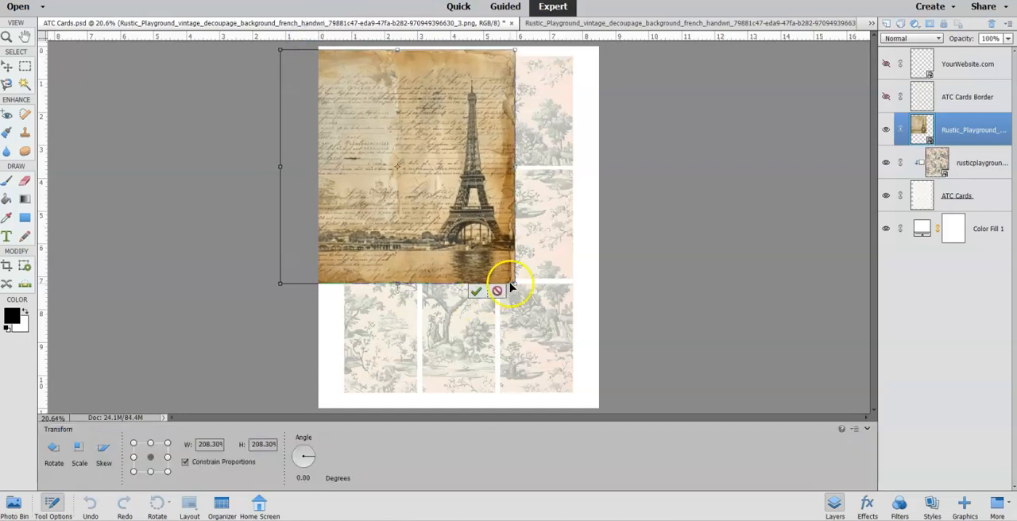
left_click_drag(515, 283, 631, 420)
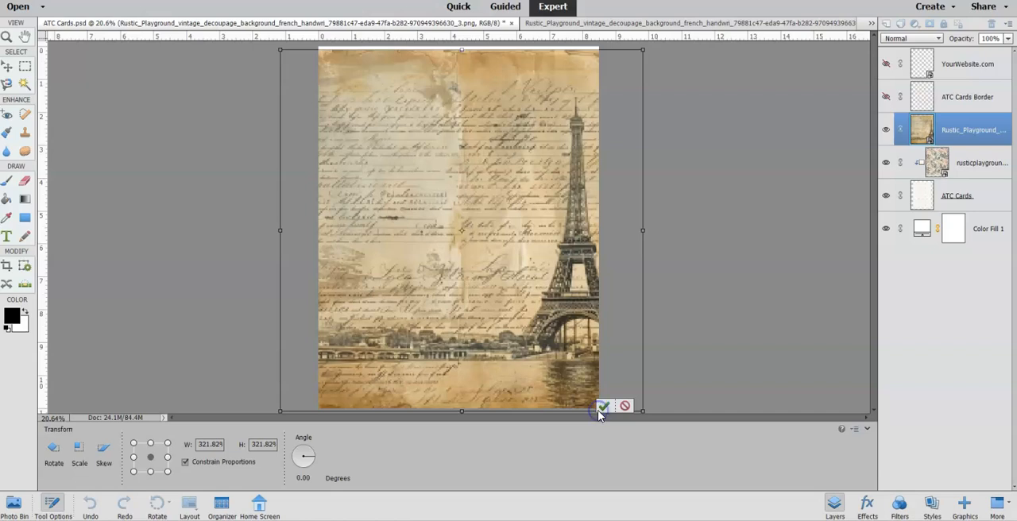
left_click(602, 407)
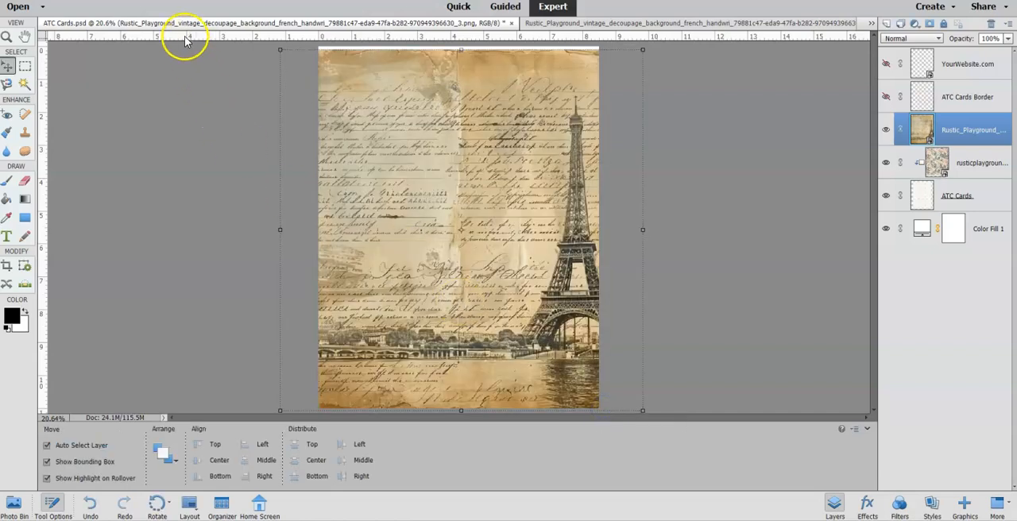
left_click(159, 2)
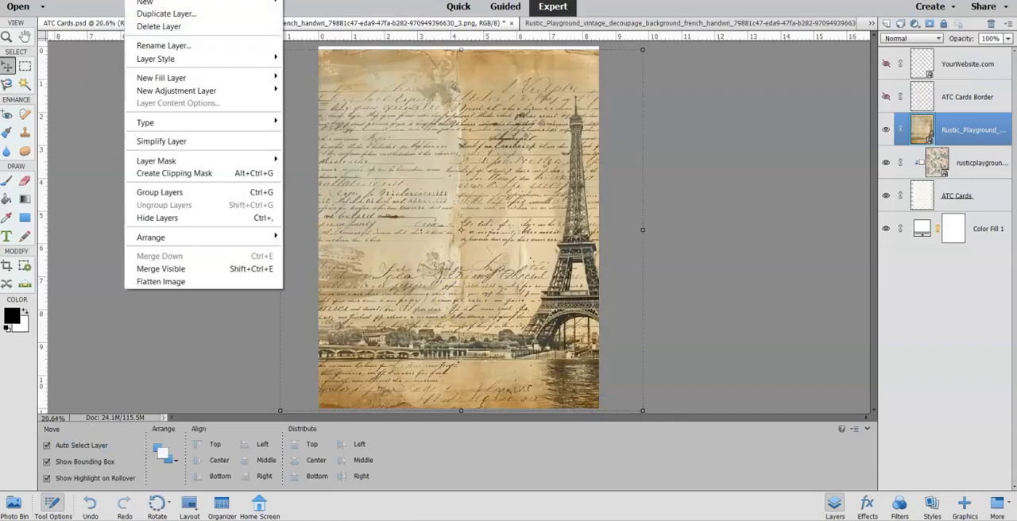
left_click(180, 175)
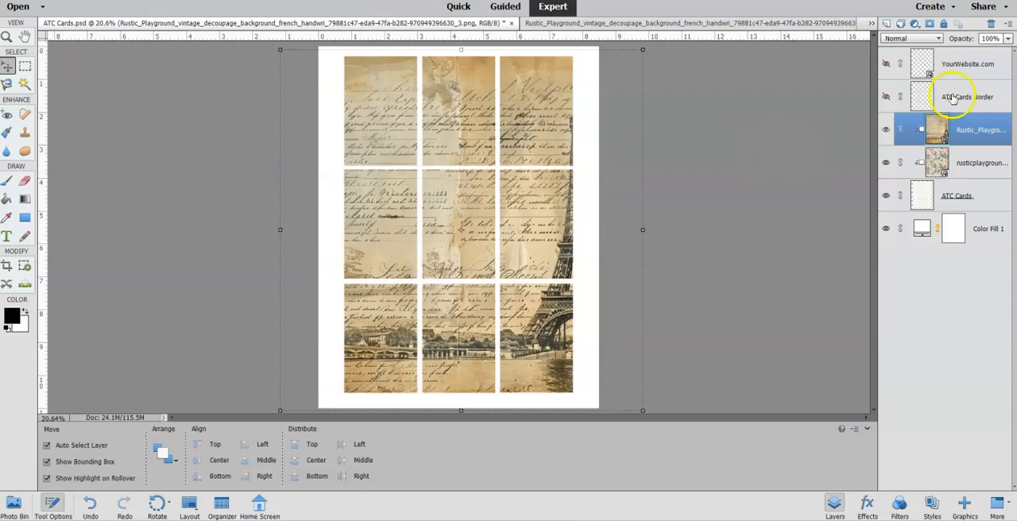
Blend the handwriting layer into the toile using Overlay mode at 58% opacity, comparing the cards with and without it.
left_click(914, 39)
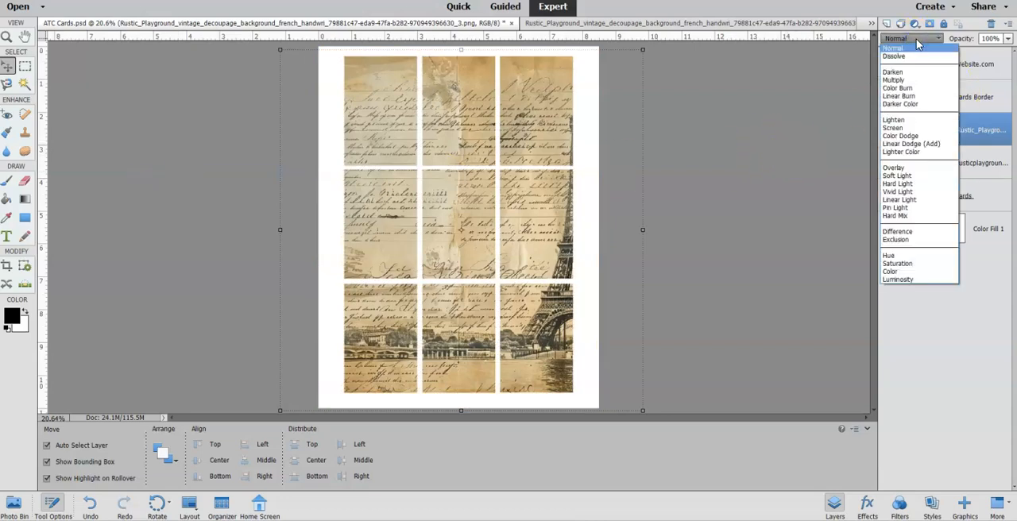
left_click(911, 175)
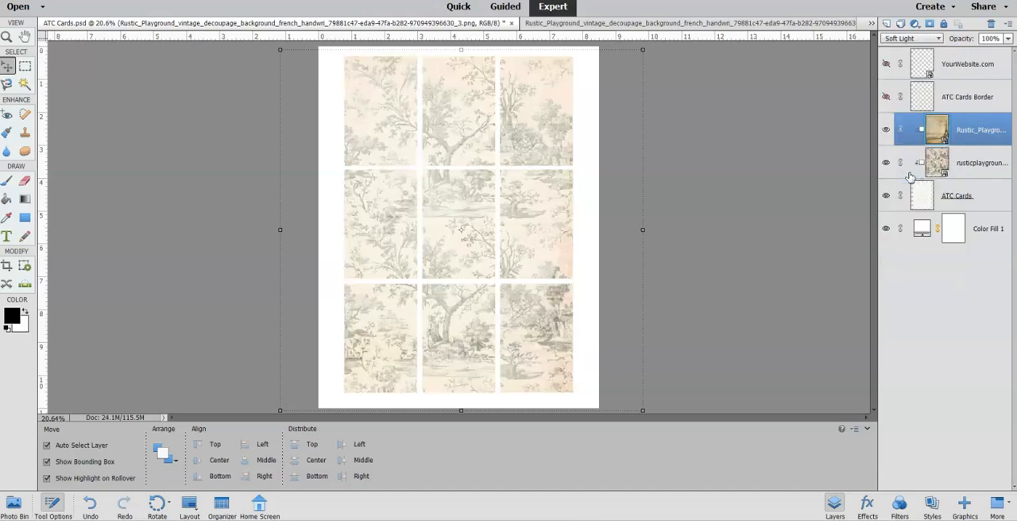
left_click(902, 40)
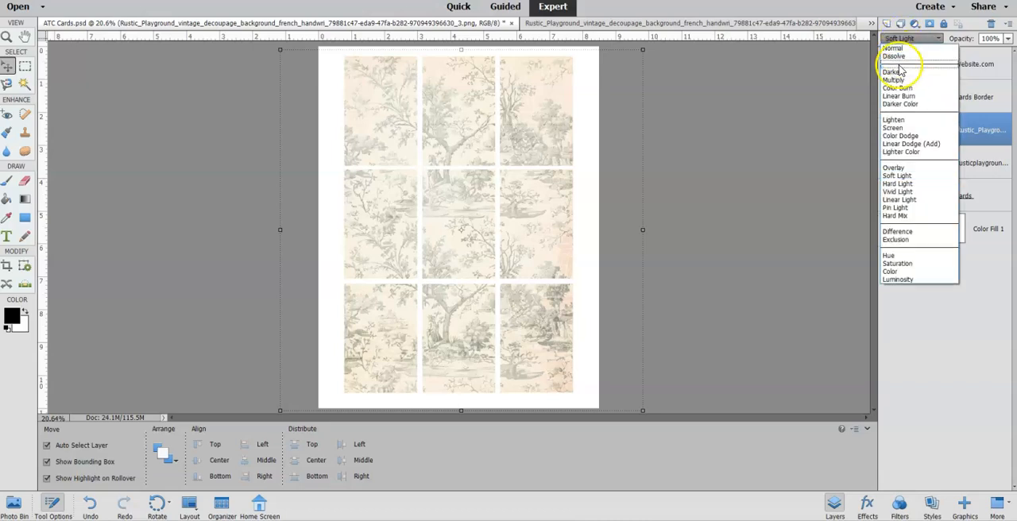
left_click(899, 169)
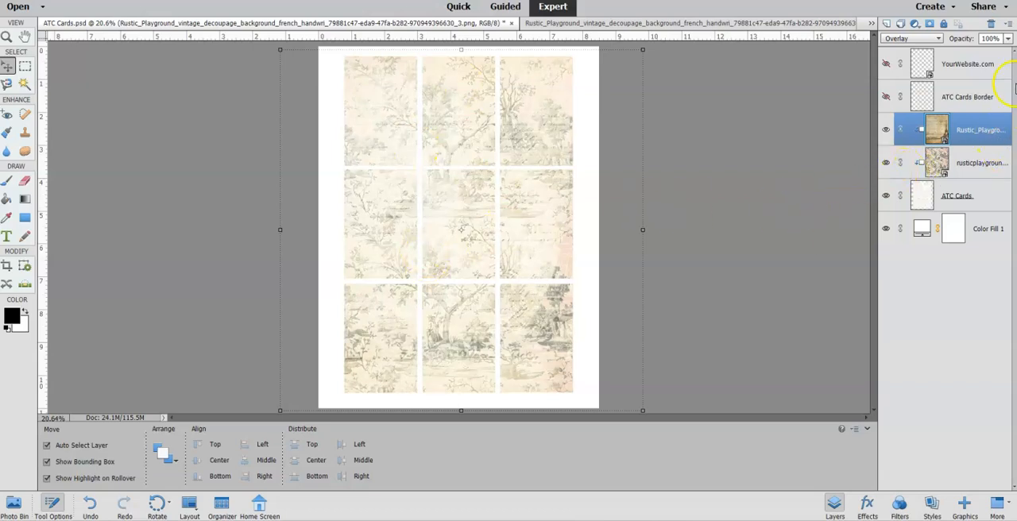
left_click(1009, 39)
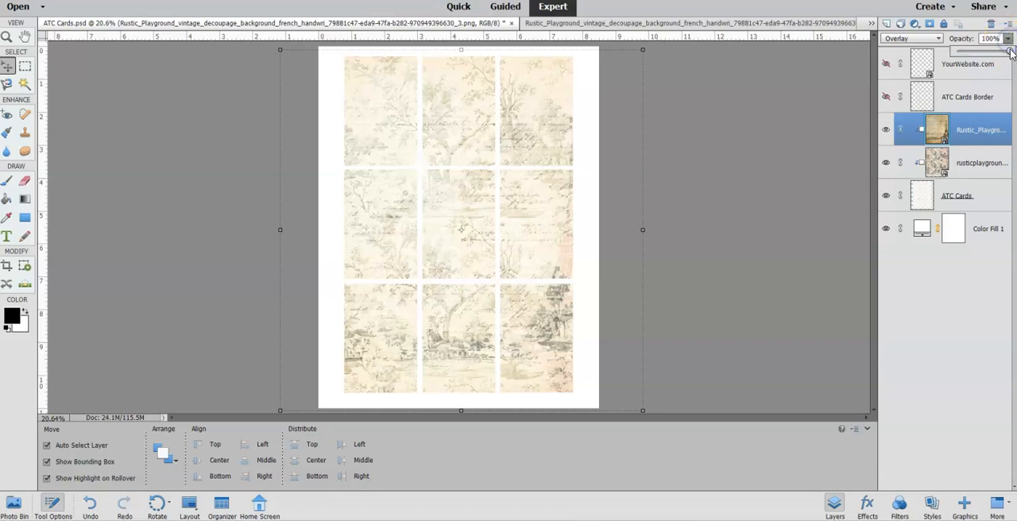
left_click_drag(1010, 50, 991, 62)
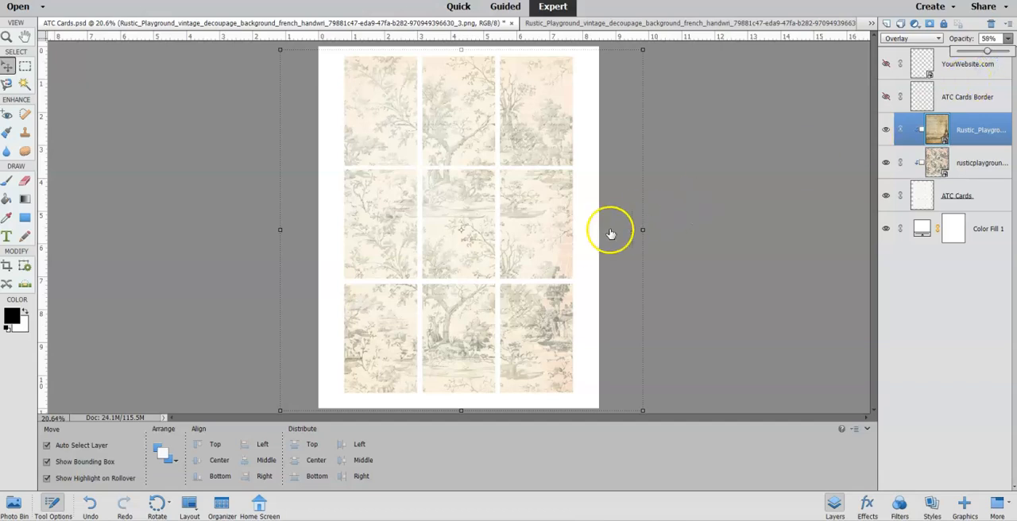
left_click(887, 130)
left_click(887, 131)
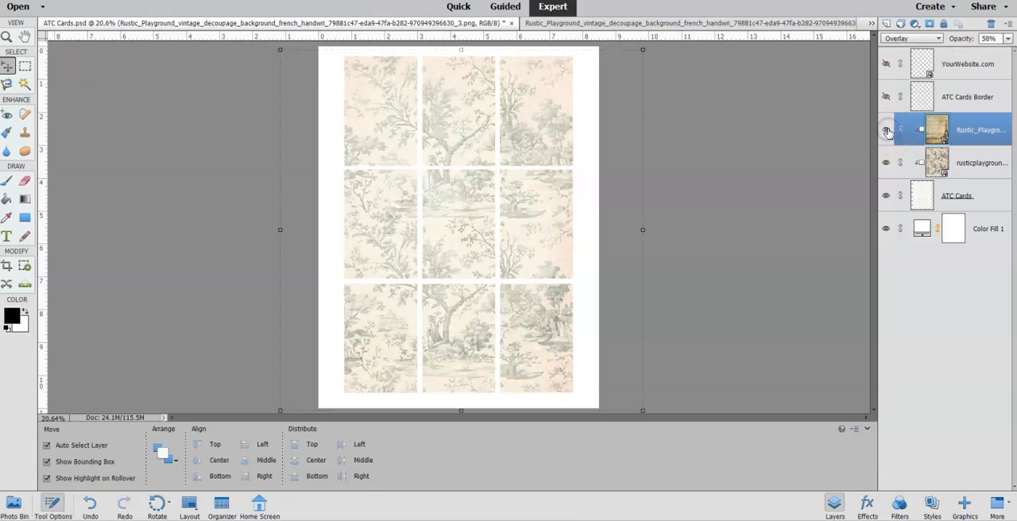
left_click(887, 130)
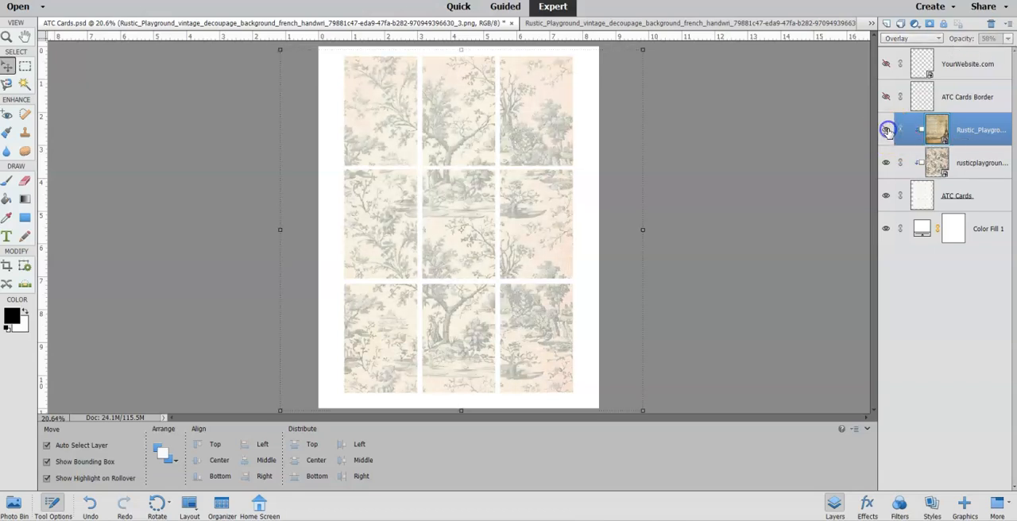
left_click(887, 130)
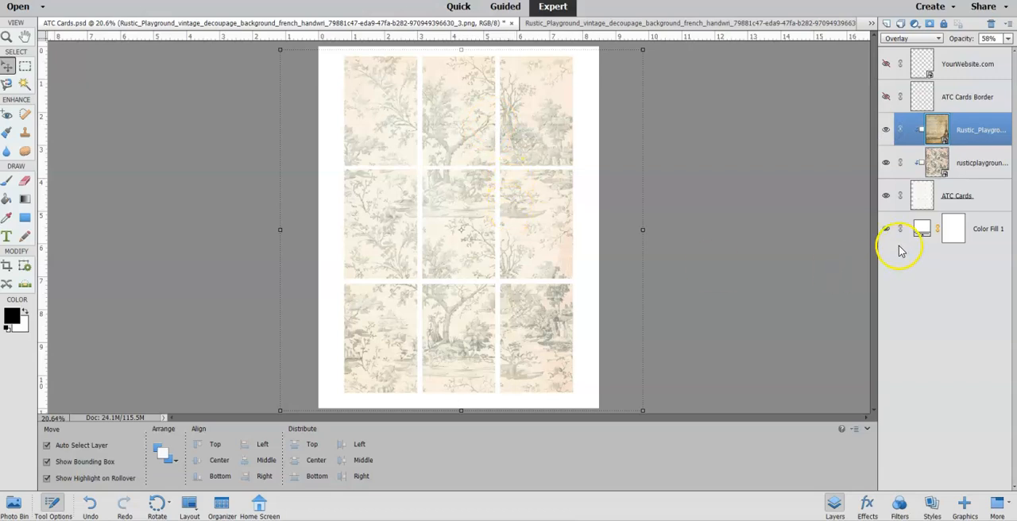
Lower the toile layer's opacity to 34%.
left_click(935, 167)
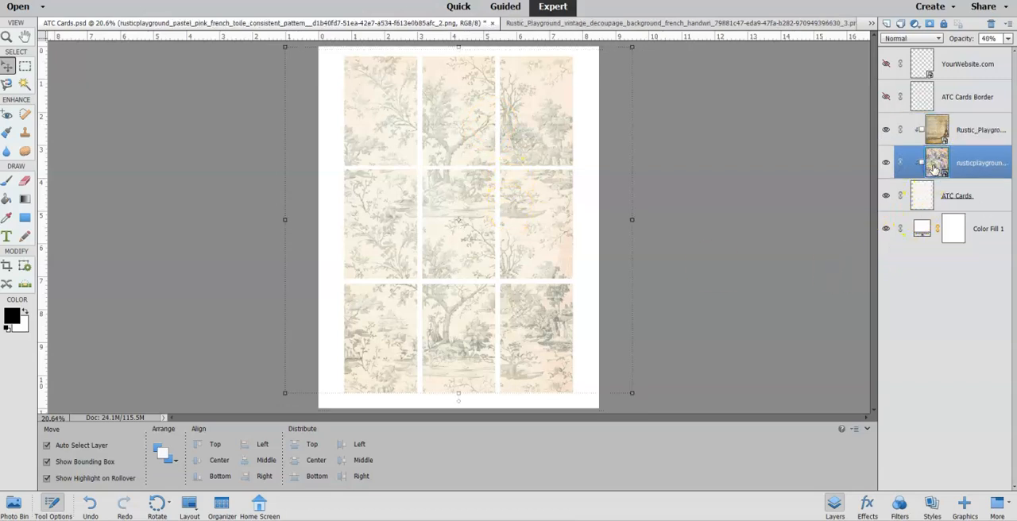
left_click(1008, 41)
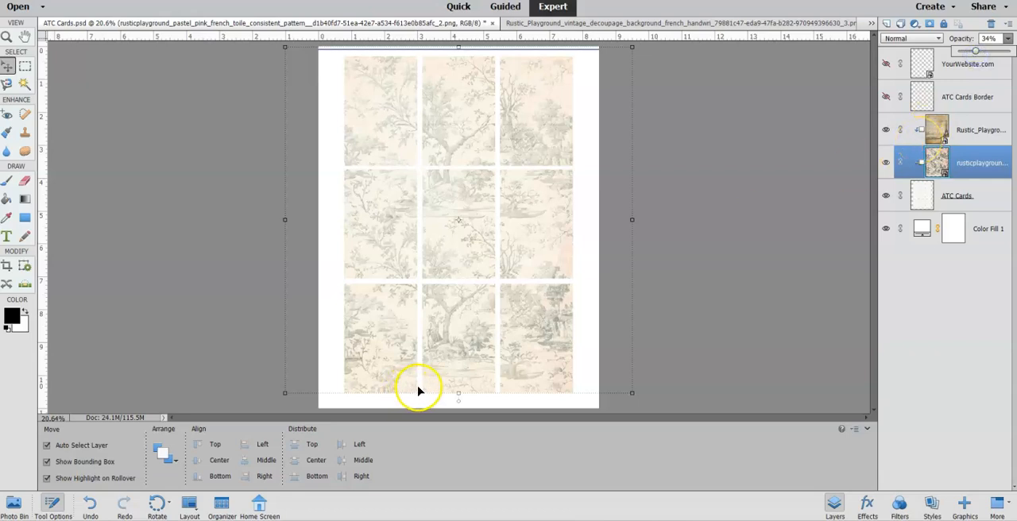
left_click(933, 164)
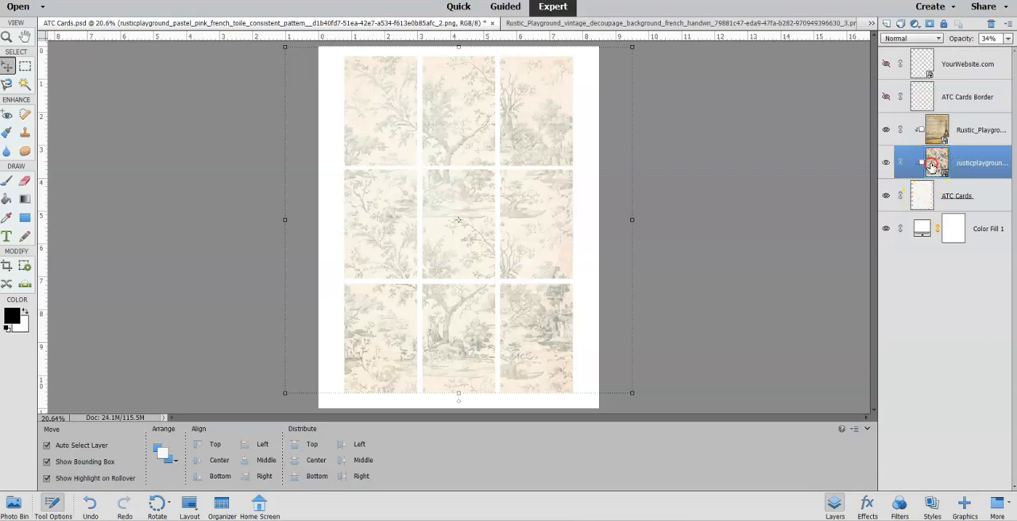
Merge the toile layer and the handwriting layer down into the ATC Cards layer.
right_click(932, 165)
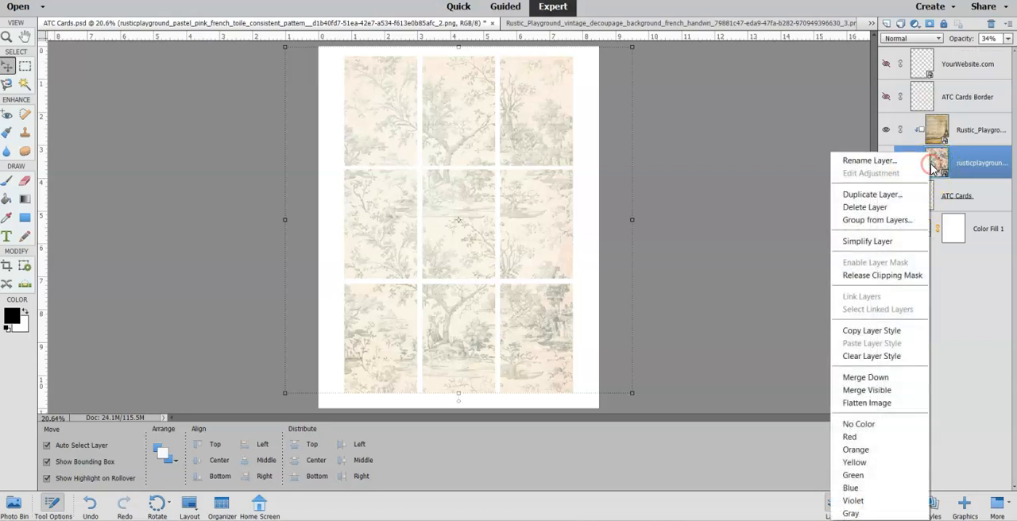
left_click(890, 380)
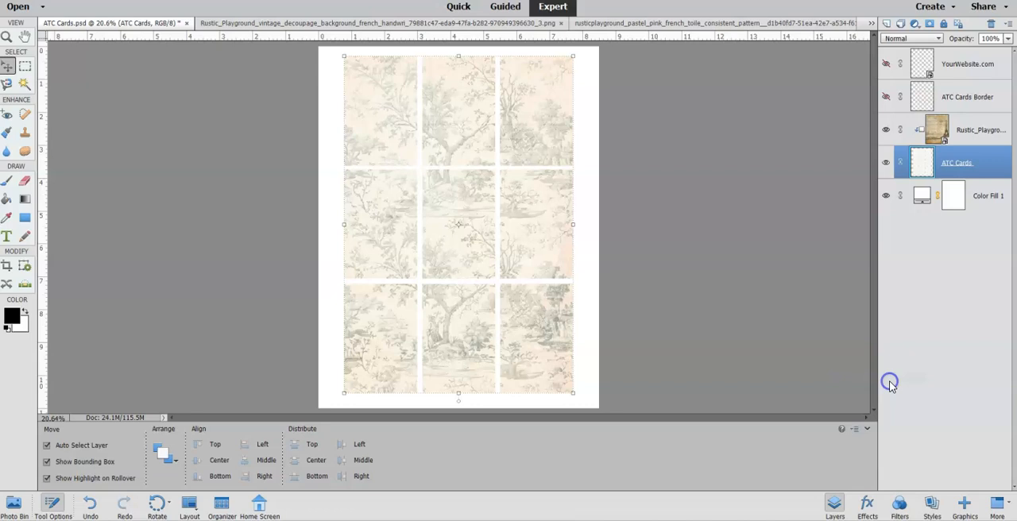
left_click(930, 131)
right_click(935, 139)
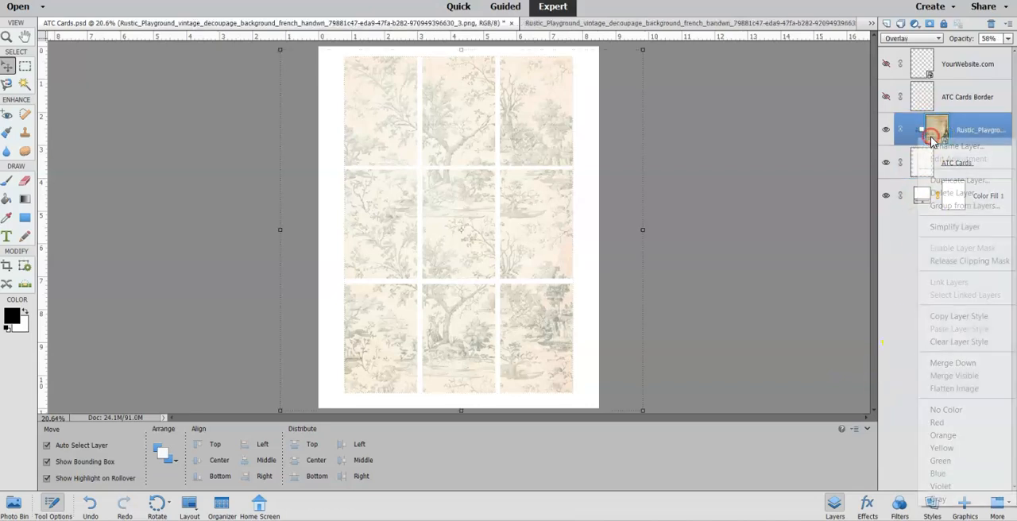
left_click(950, 364)
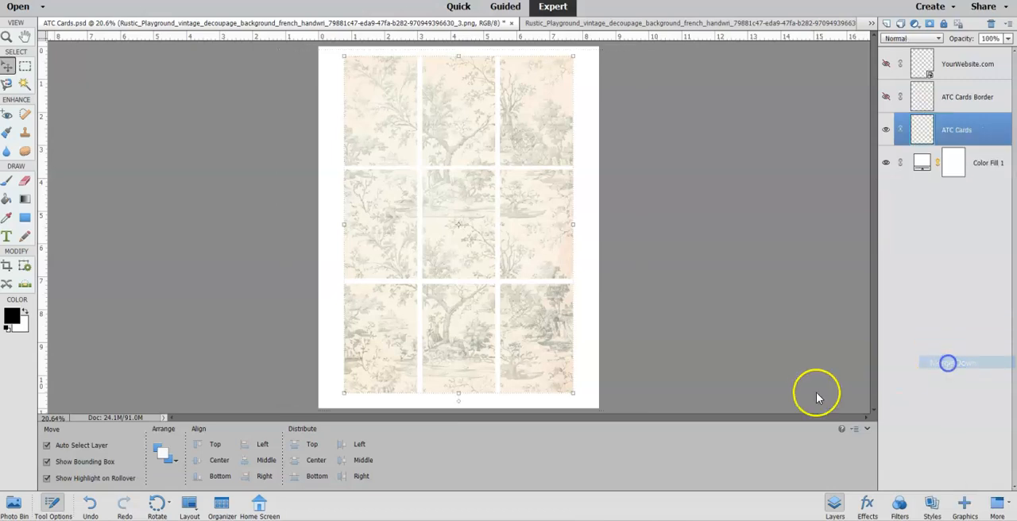
Place the first pink rose bouquet image onto the card sheet above the ATC Cards layer.
left_click(15, 504)
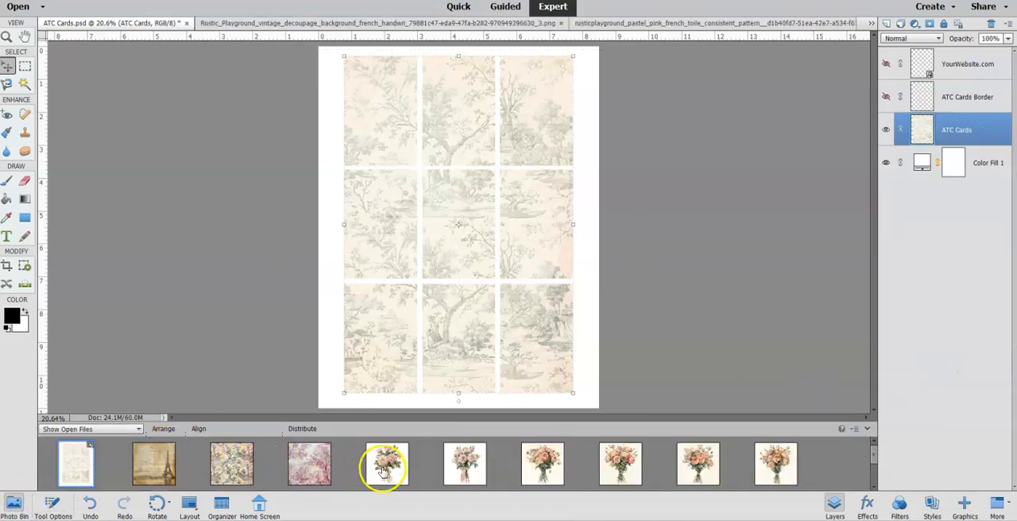
left_click_drag(389, 465, 417, 264)
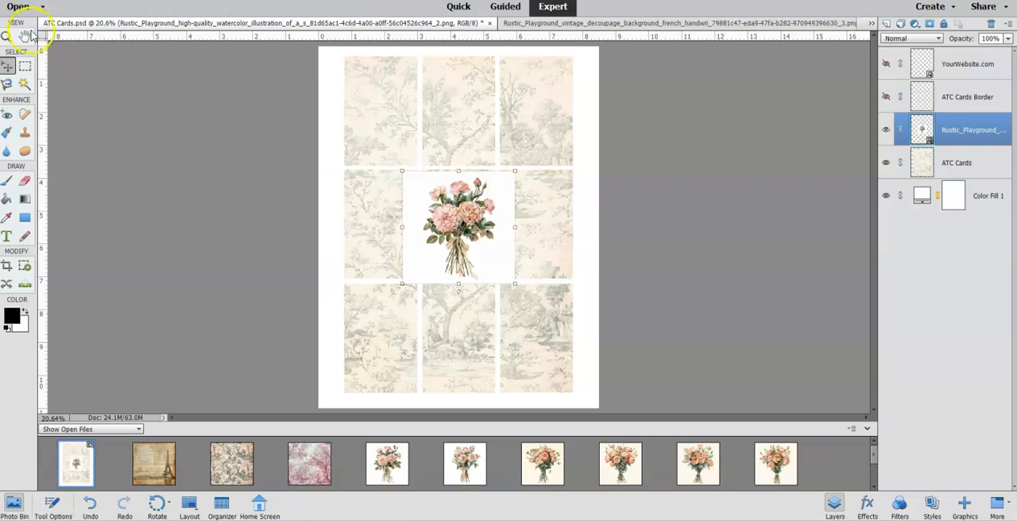
left_click(6, 38)
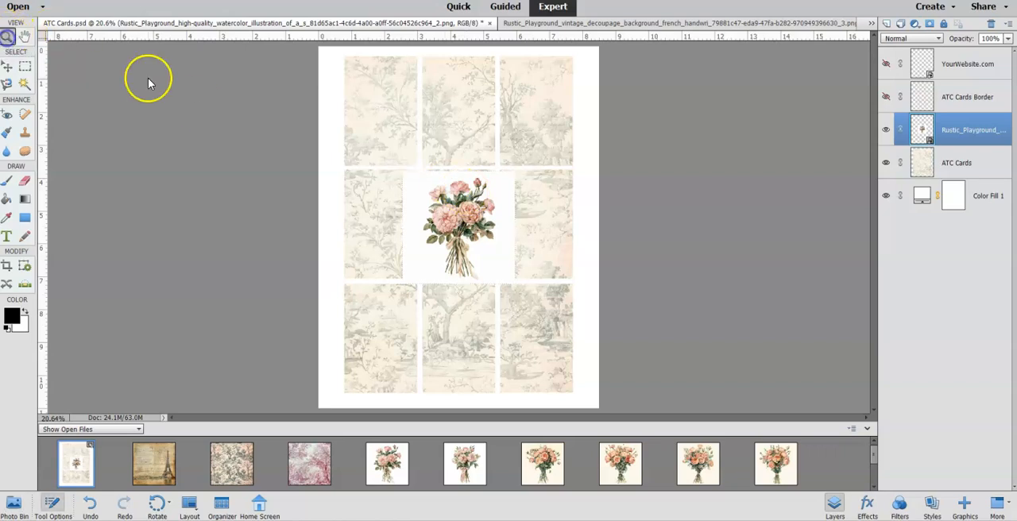
left_click(446, 174)
left_click(446, 174)
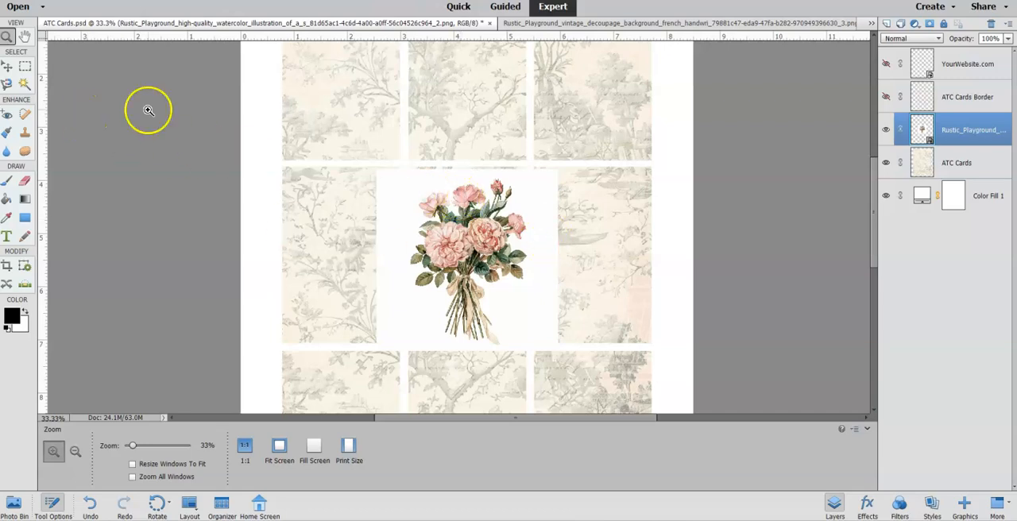
left_click(8, 69)
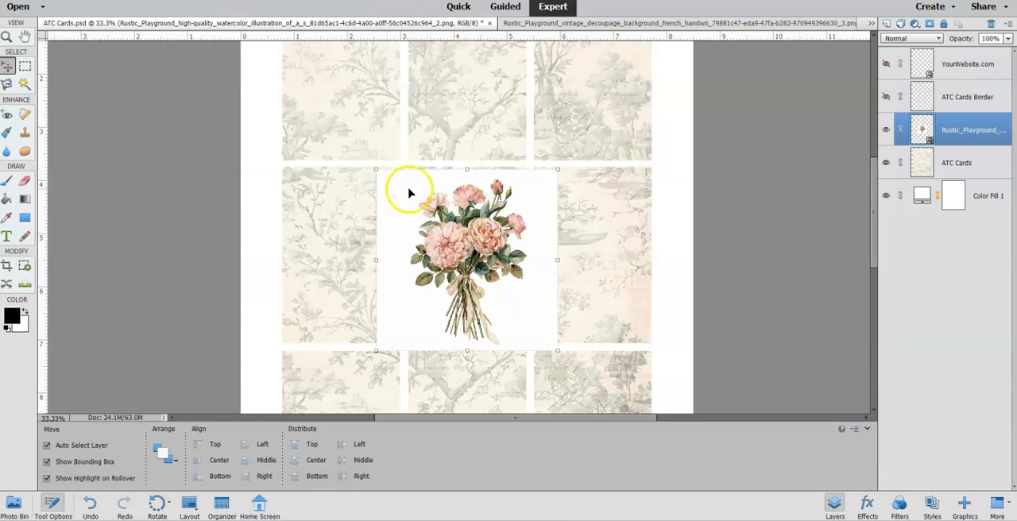
Scale the bouquet down to about 59% and position it inside the first card of the upper row.
left_click_drag(376, 168, 356, 101)
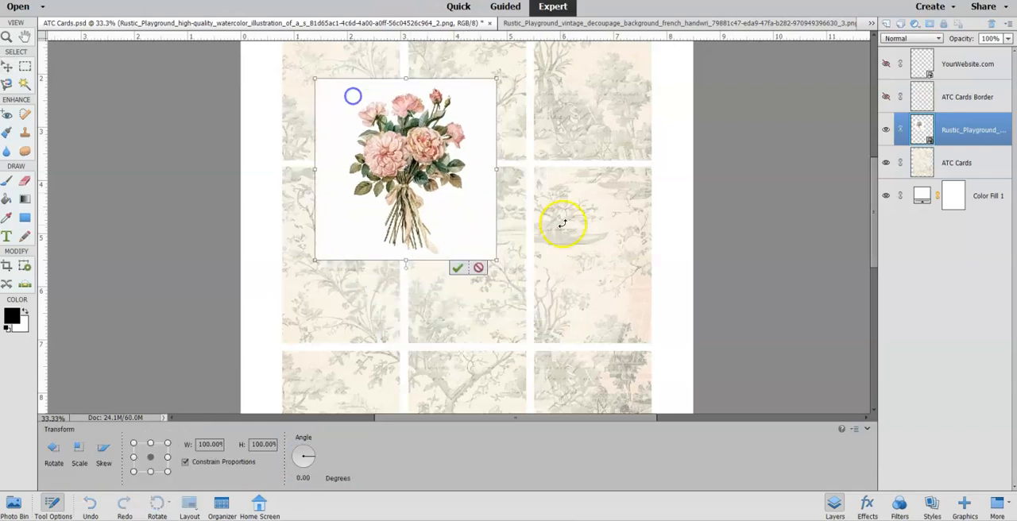
scroll(573, 238, "up", 3)
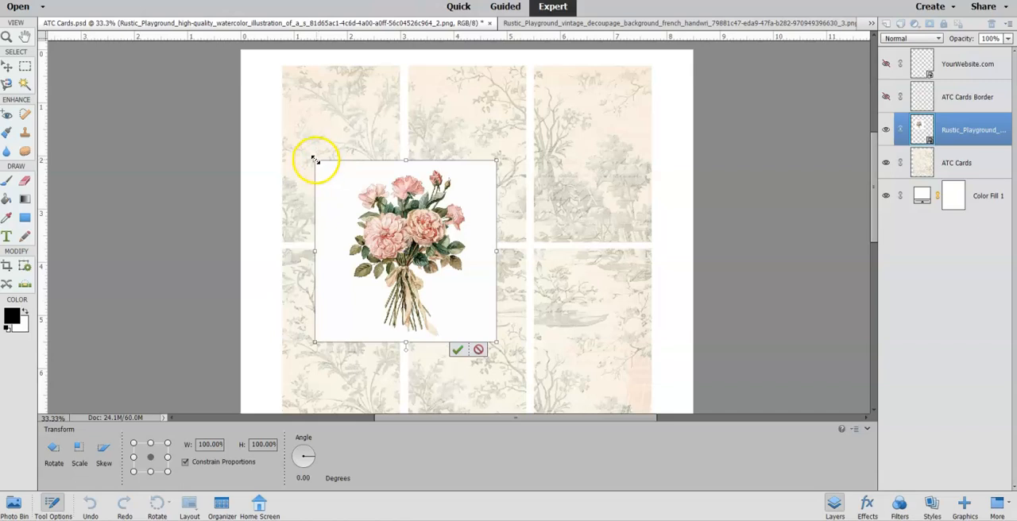
left_click_drag(316, 161, 368, 220)
left_click_drag(433, 270, 345, 156)
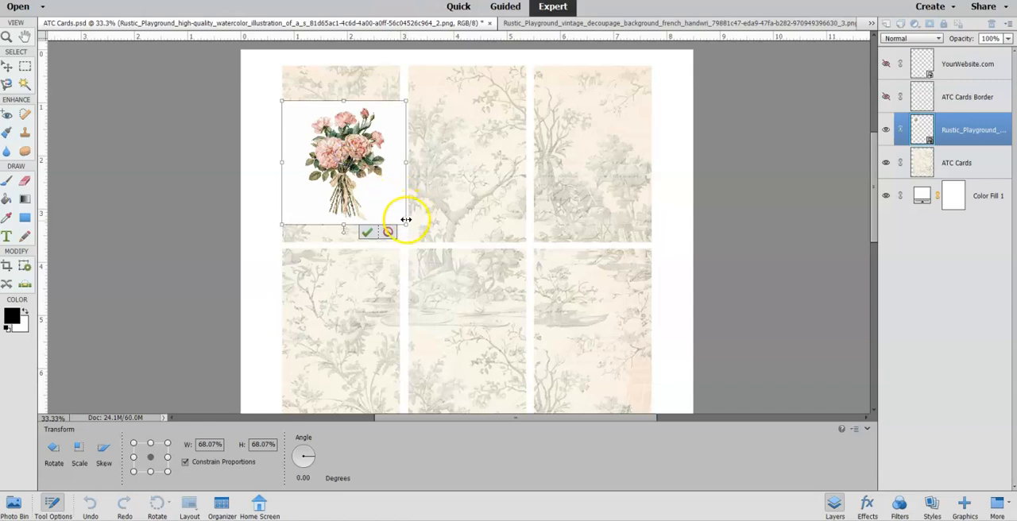
left_click_drag(405, 219, 389, 207)
left_click_drag(359, 171, 366, 181)
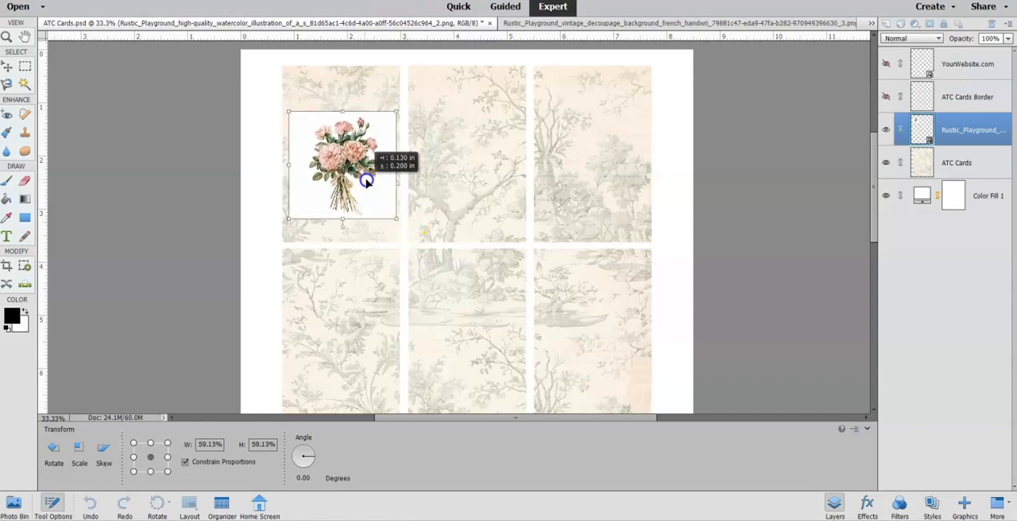
left_click(356, 222)
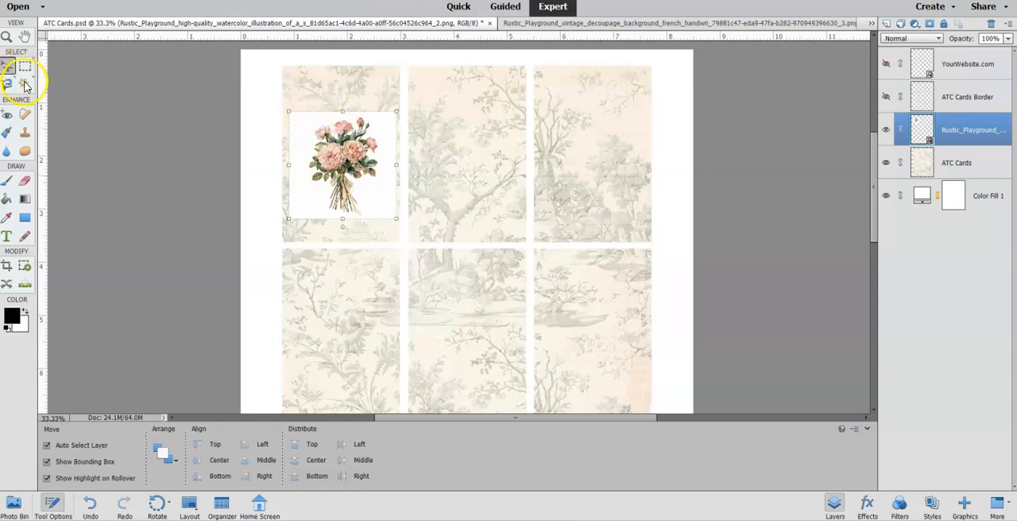
Blend the bouquet layer in Darken mode, then scale it to about 91% and recentre it on the first card.
left_click(904, 40)
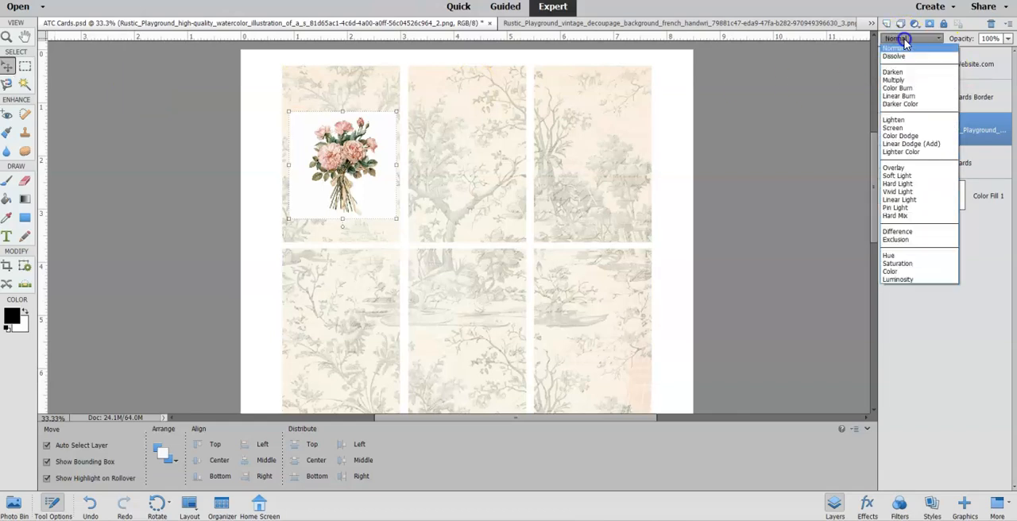
left_click(907, 71)
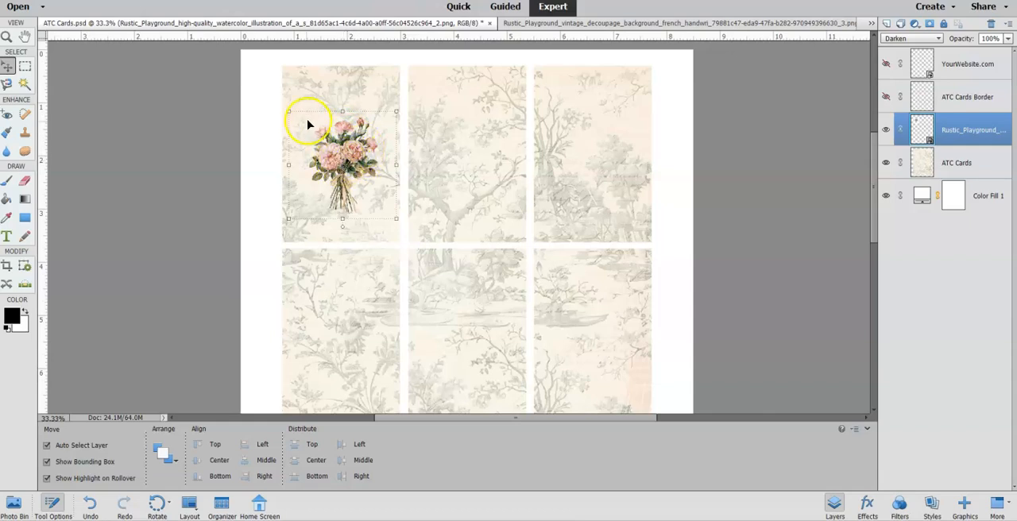
left_click_drag(290, 110, 289, 95)
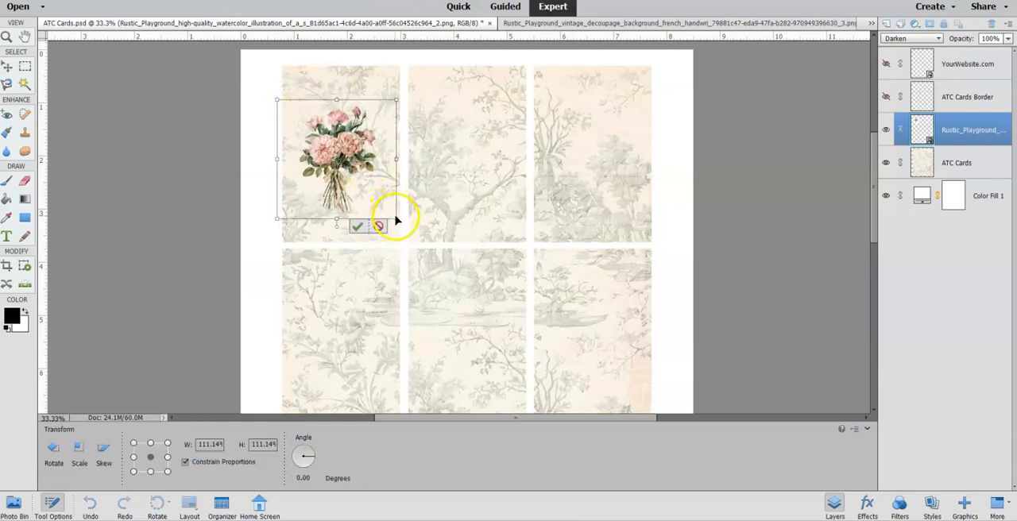
left_click_drag(395, 218, 377, 195)
left_click_drag(332, 162, 345, 170)
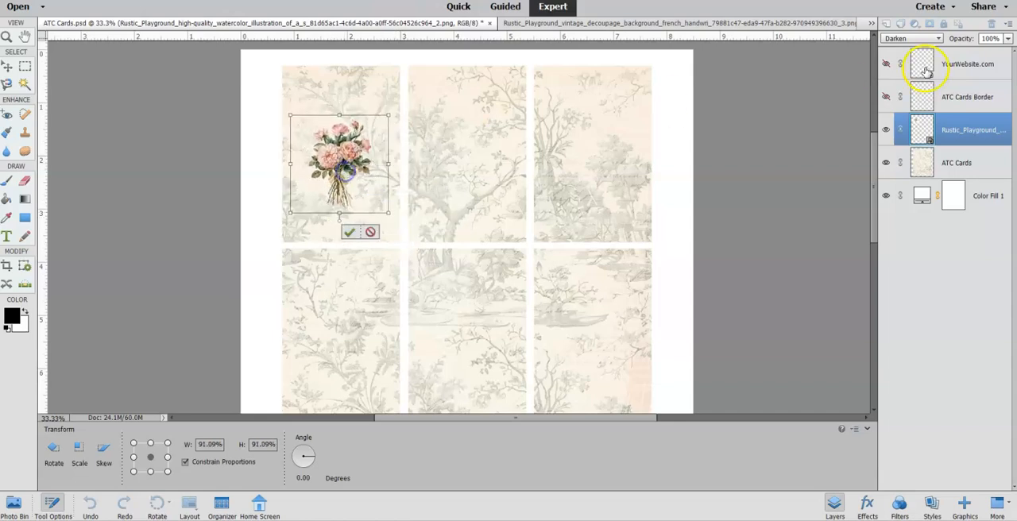
left_click(349, 232)
Return the bouquet layer to Normal mode and select its white background with the Magic Wand at tolerance 32, contiguous.
left_click(903, 37)
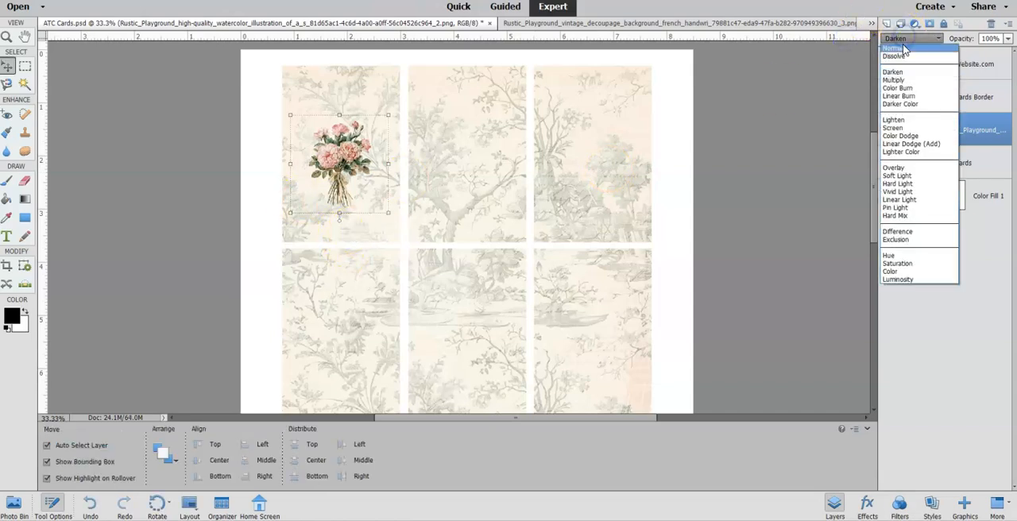
left_click(904, 49)
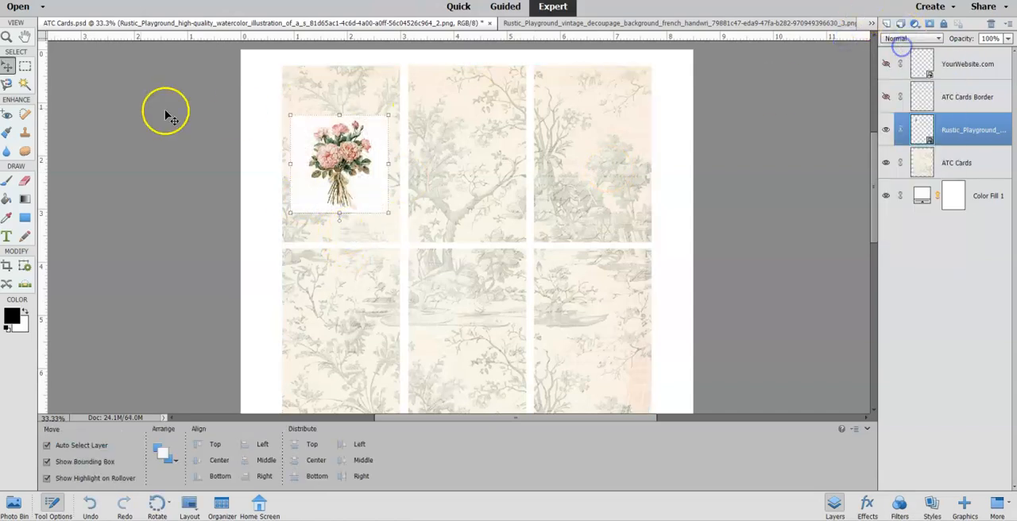
left_click(26, 82)
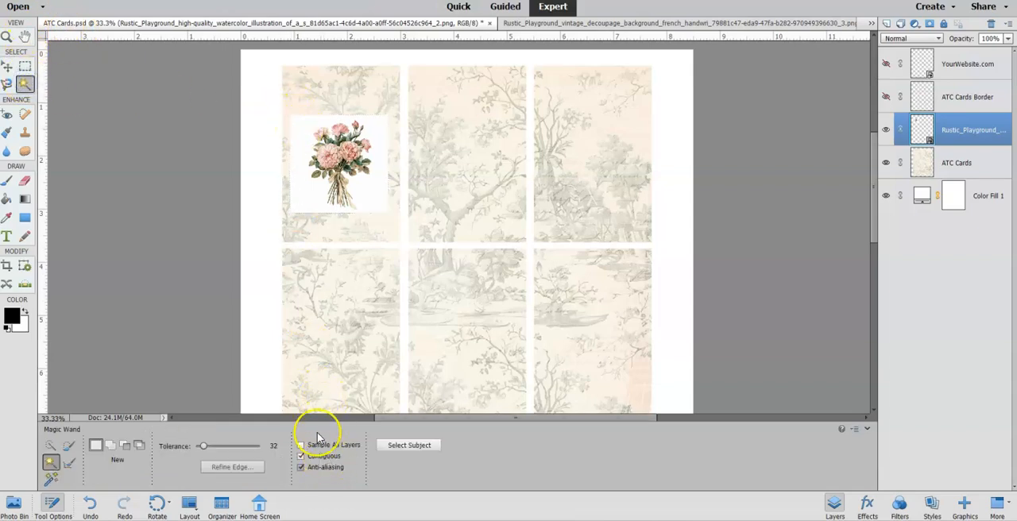
left_click(300, 126)
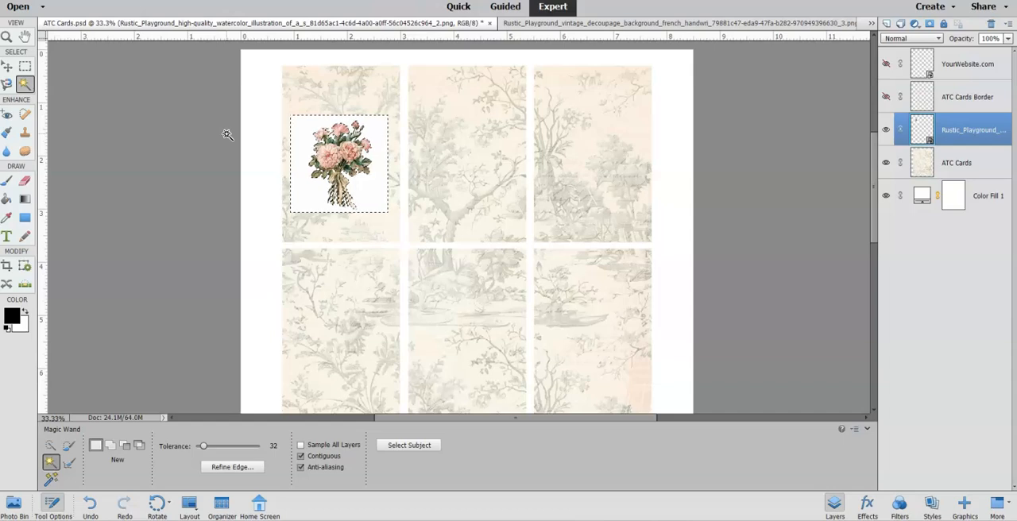
left_click(298, 164)
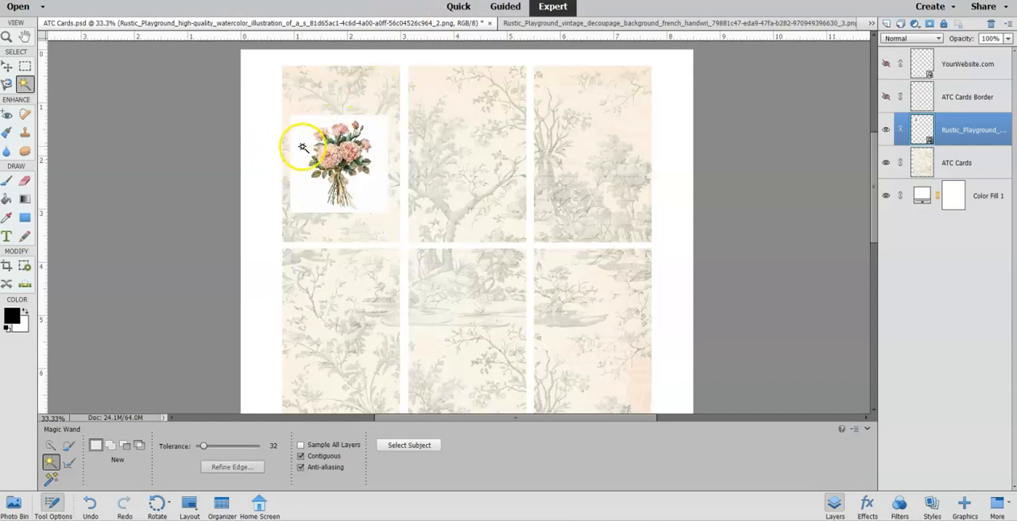
left_click(303, 148)
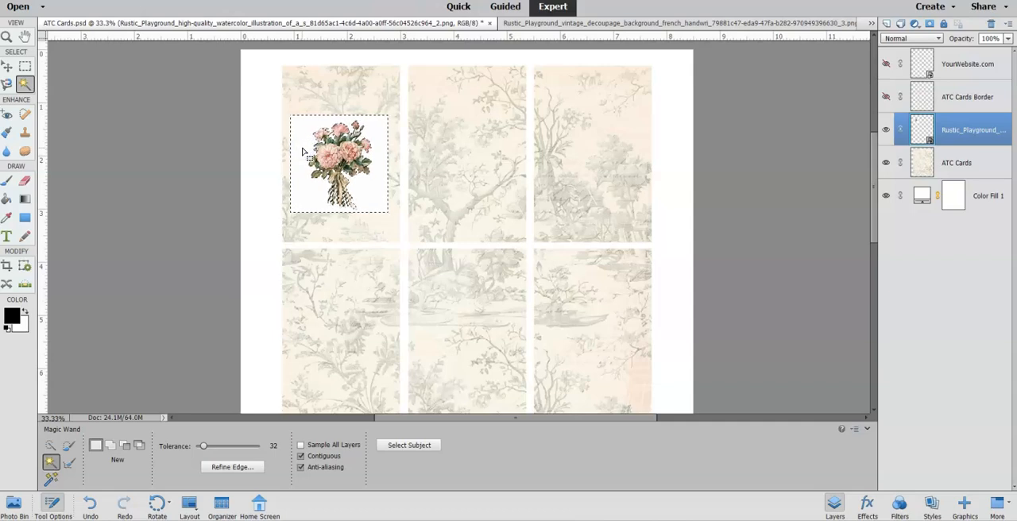
Simplify the bouquet layer.
right_click(924, 130)
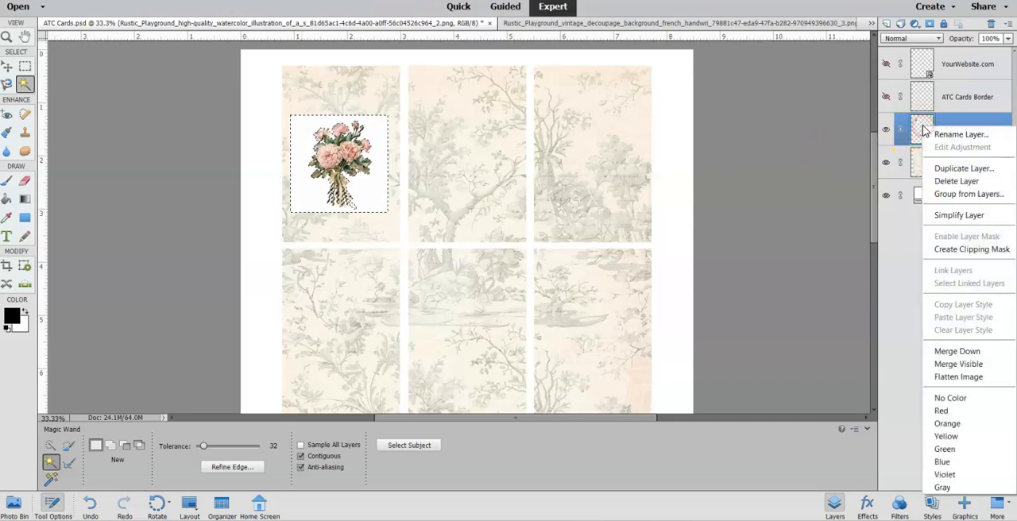
left_click(955, 220)
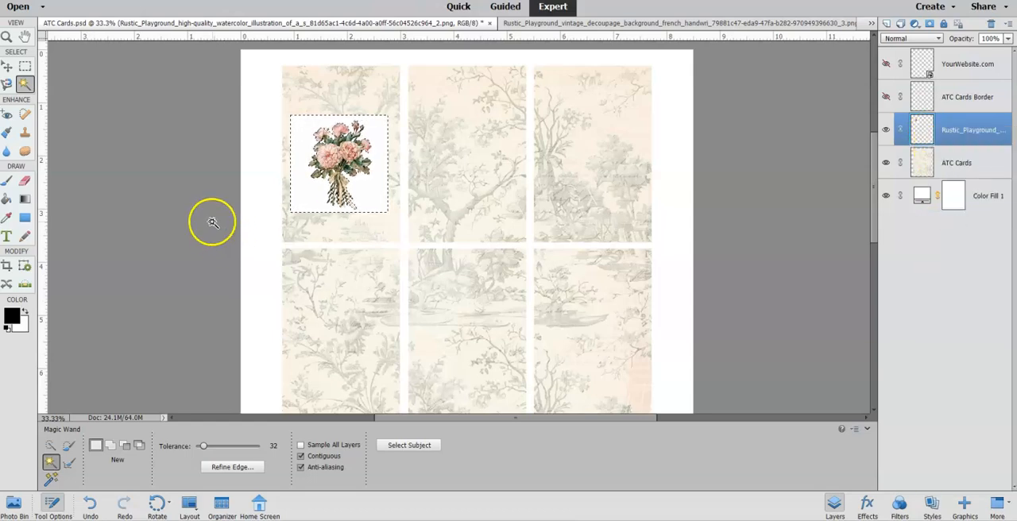
left_click(234, 263)
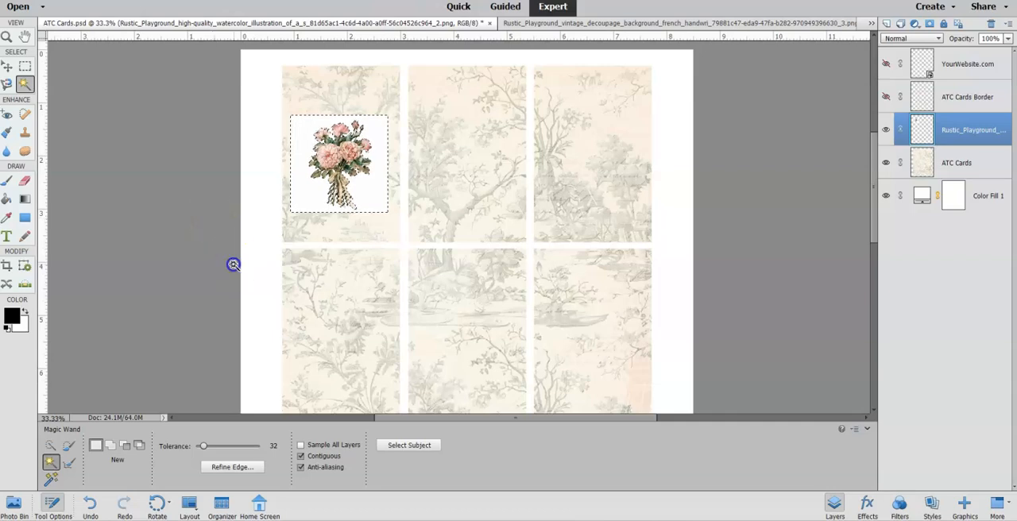
Clear the Magic Wand selection and set the bouquet layer's blending mode to Darken.
left_click(303, 137)
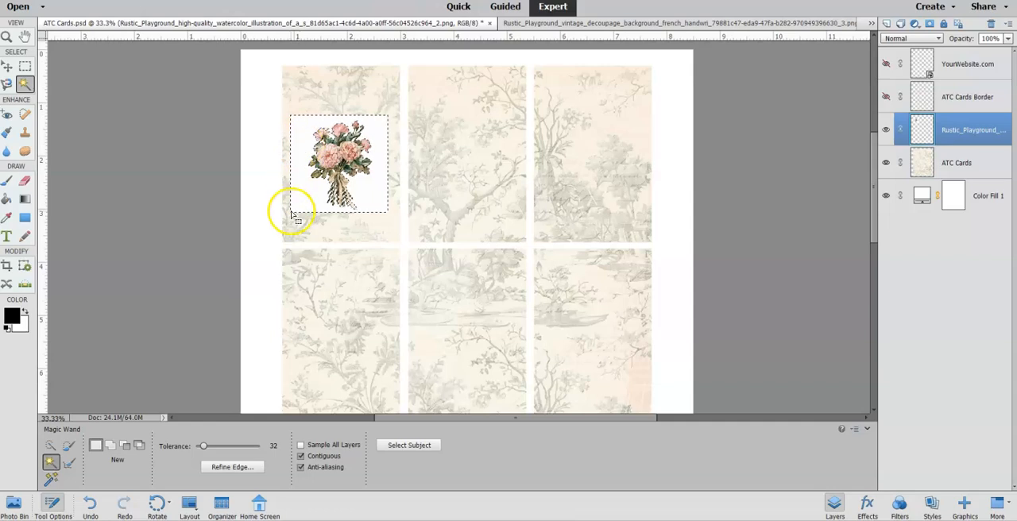
left_click(260, 205)
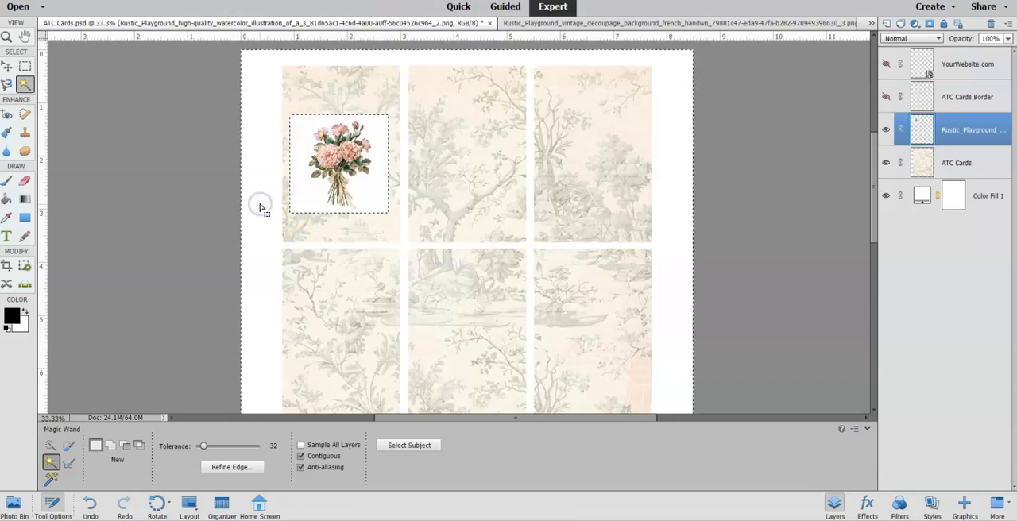
left_click(291, 97)
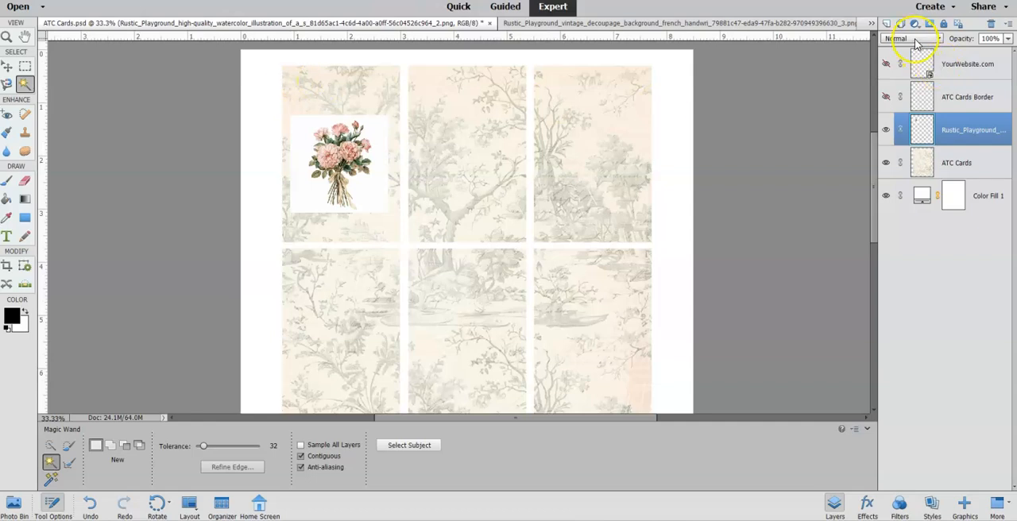
left_click(916, 42)
left_click(918, 69)
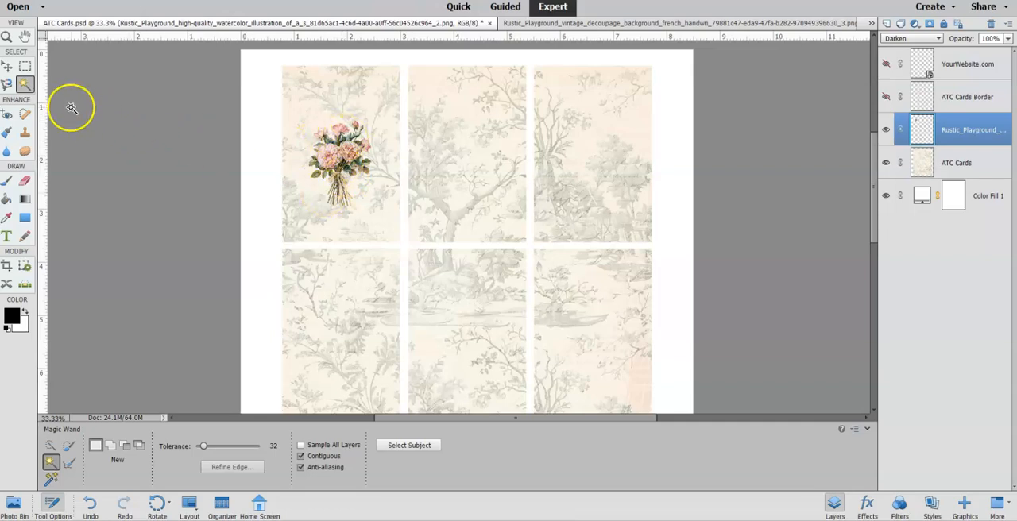
Enlarge the bouquet to slightly wider than the first card, centre it there, and set its layer opacity to 85%.
left_click(7, 67)
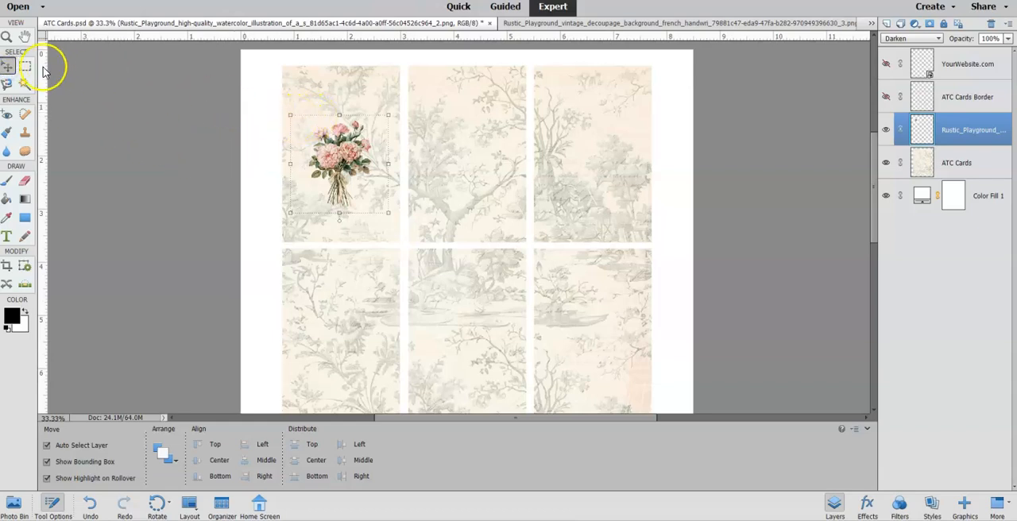
left_click_drag(289, 115, 274, 101)
left_click_drag(387, 213, 406, 234)
left_click_drag(342, 175, 338, 174)
left_click(365, 240)
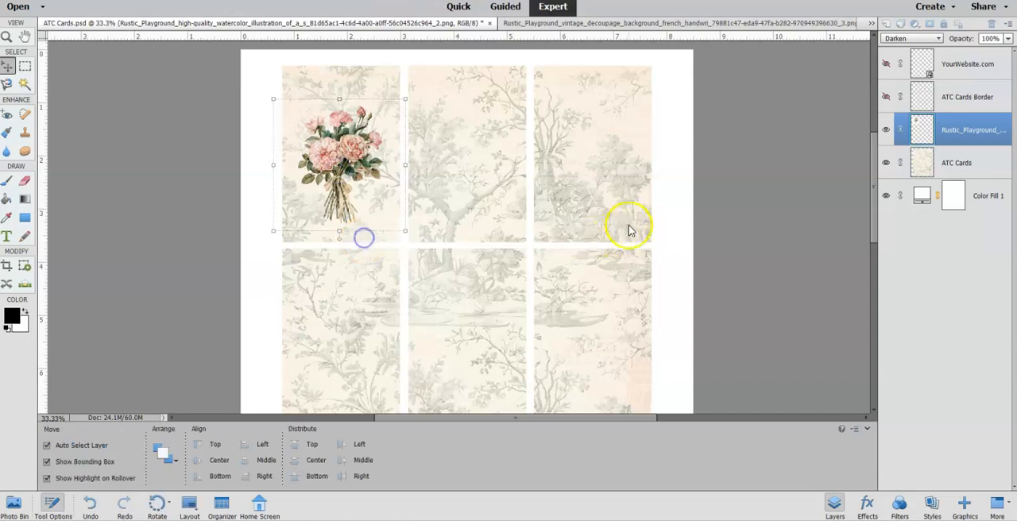
left_click(1007, 39)
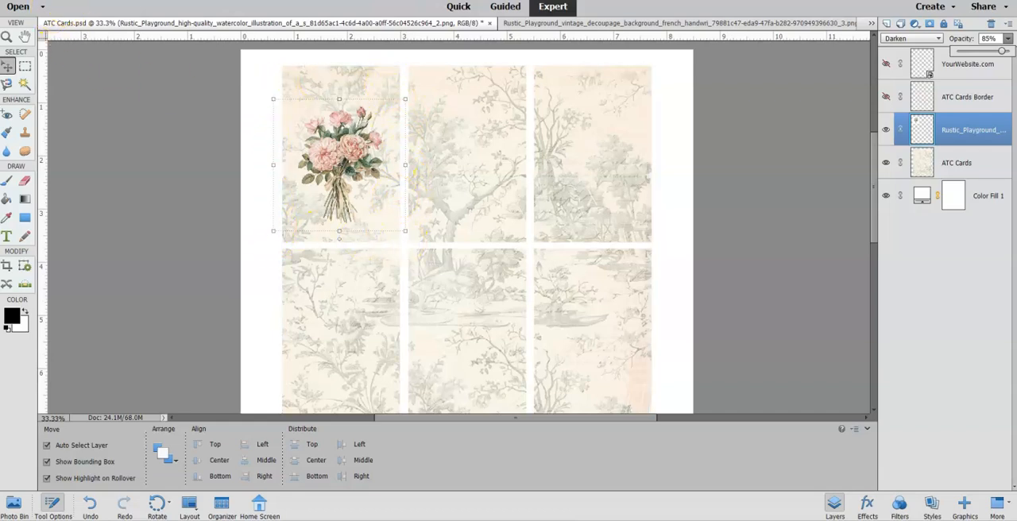
Clip the bouquet layer to the ATC Cards layer and merge it down.
left_click(135, 1)
left_click(173, 174)
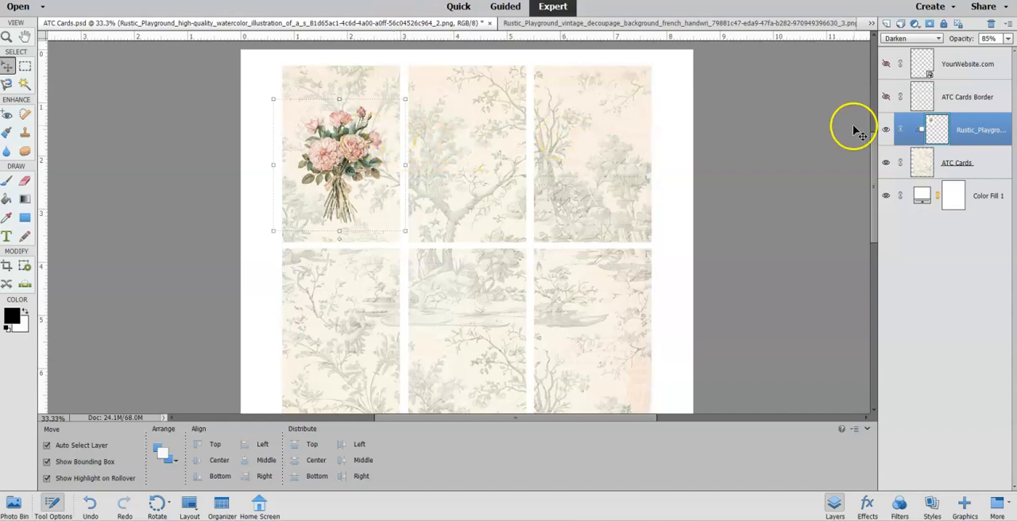
right_click(910, 135)
left_click(920, 362)
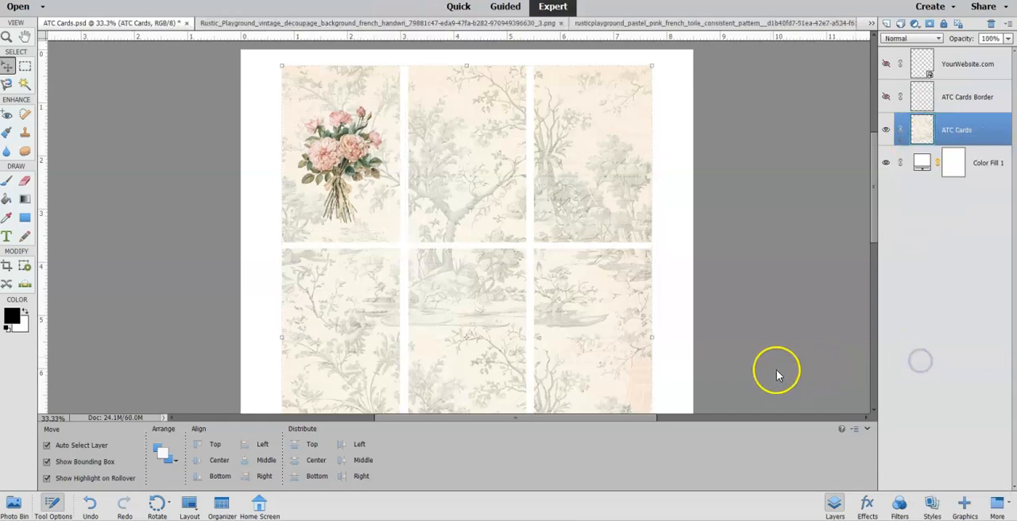
Add the ribbon-tied pink rose bouquet image to the ATC Cards sheet as a new layer.
left_click(13, 504)
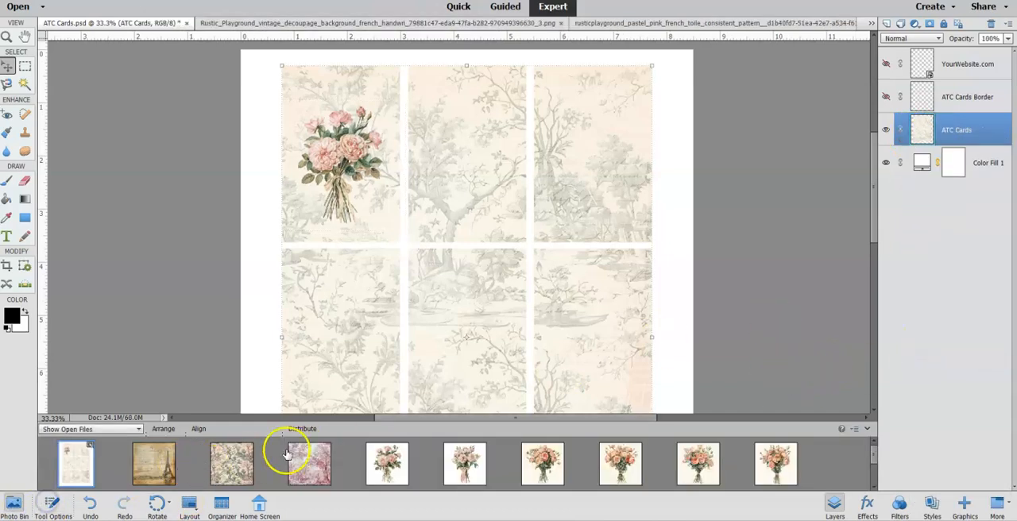
left_click_drag(468, 465, 485, 186)
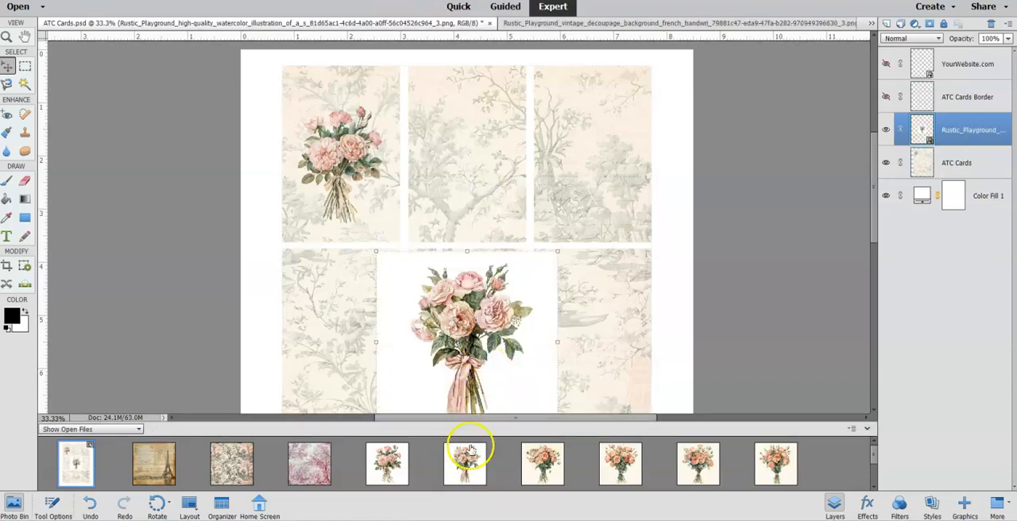
right_click(467, 459)
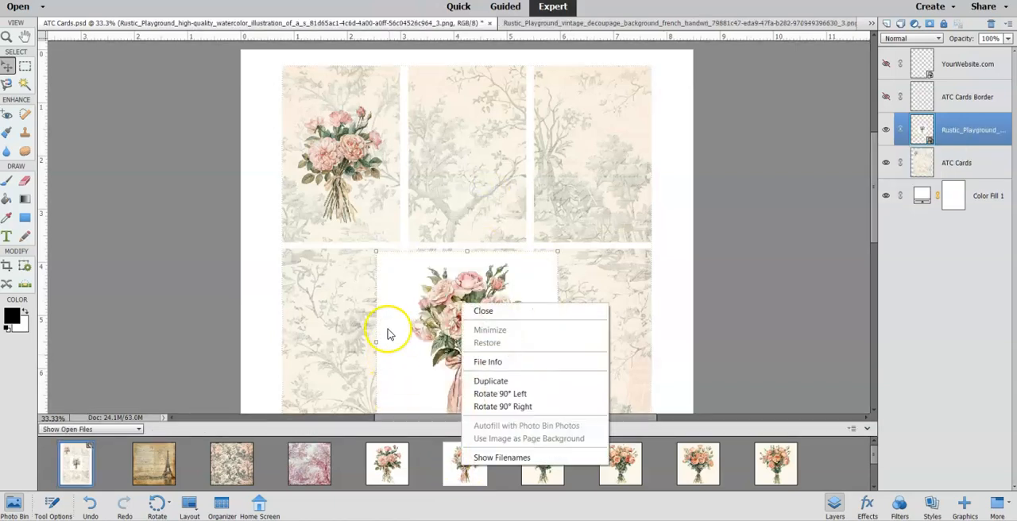
left_click(378, 257)
Shrink the new bouquet to slightly wider than a card and centre it over the middle card of the first row.
left_click_drag(377, 251, 427, 305)
left_click_drag(482, 370, 456, 164)
left_click_drag(532, 225, 536, 229)
left_click_drag(461, 193, 460, 199)
left_click(493, 236)
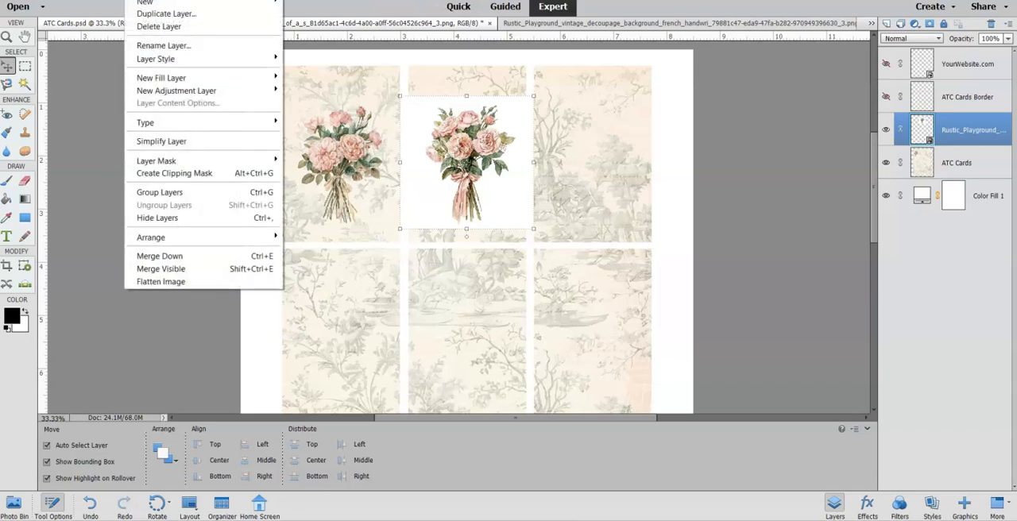
Clip the second bouquet layer to the ATC Cards layer and set its blending mode to Darken.
left_click(170, 170)
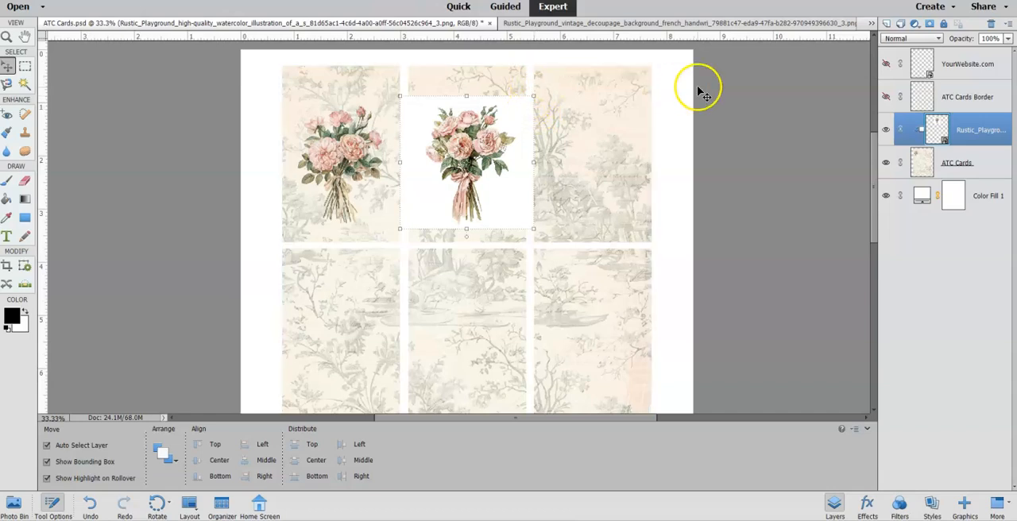
left_click(899, 40)
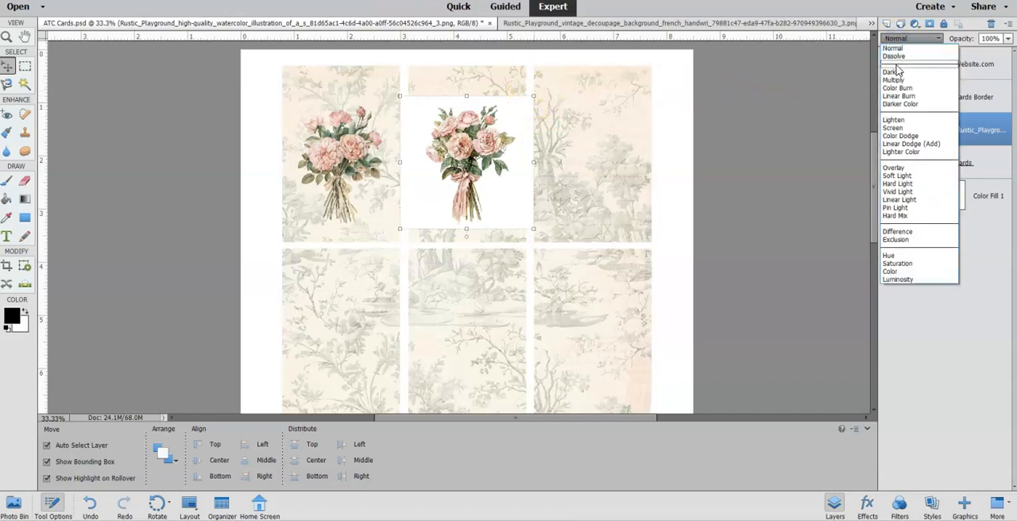
left_click(896, 75)
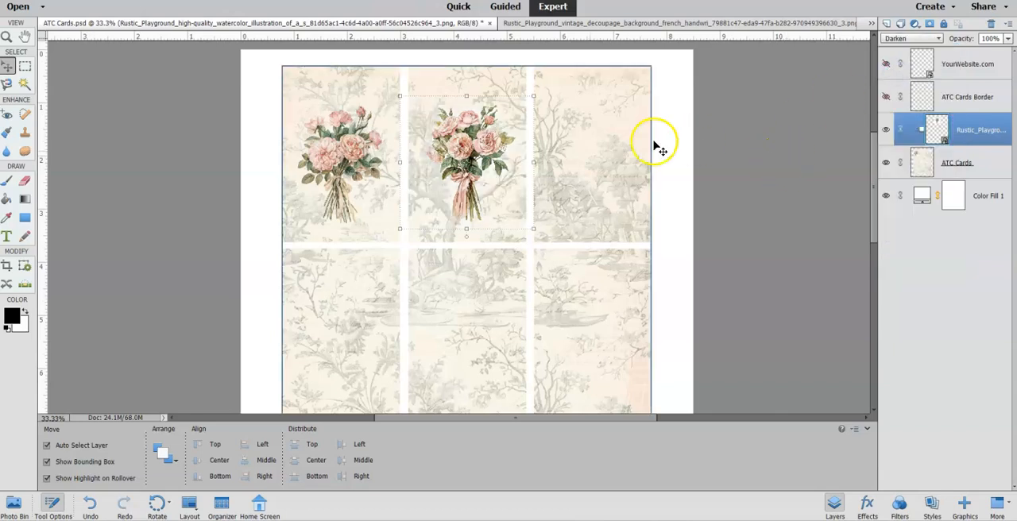
Enlarge the second bouquet to about 106% and move it slightly lower on its card.
left_click_drag(533, 99, 542, 89)
left_click(481, 136)
left_click_drag(481, 137, 482, 156)
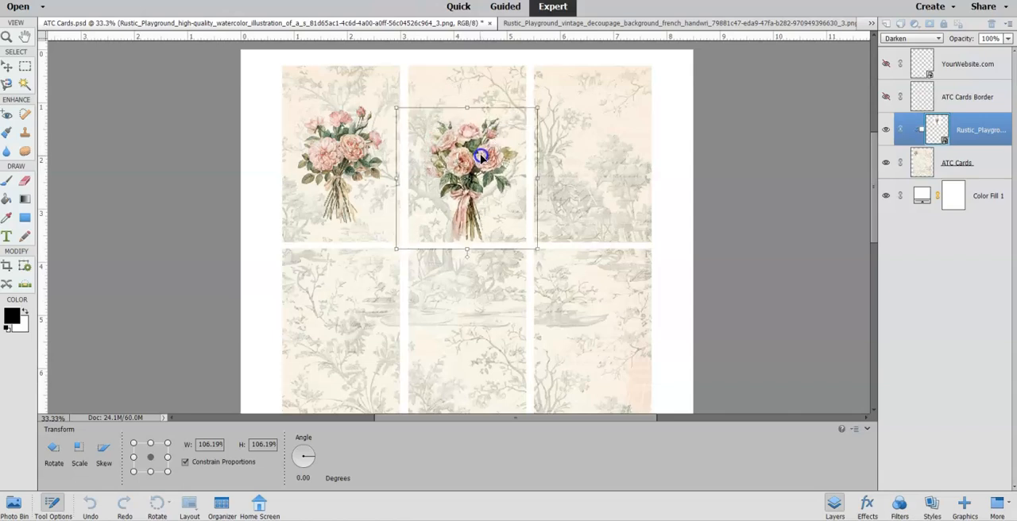
left_click(498, 256)
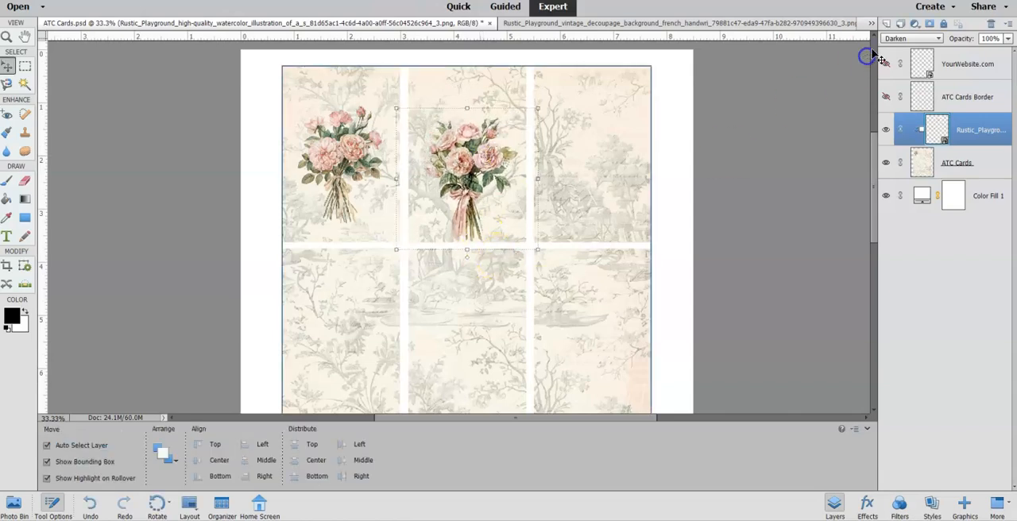
Set the second bouquet layer's opacity to 87% and merge it down into the ATC Cards layer.
left_click(1010, 40)
left_click_drag(1012, 50, 1007, 54)
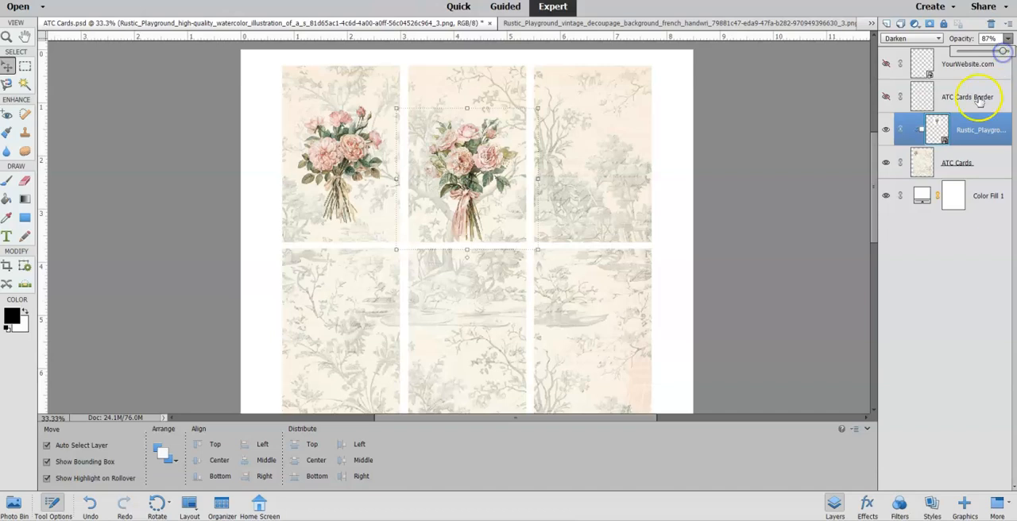
right_click(919, 128)
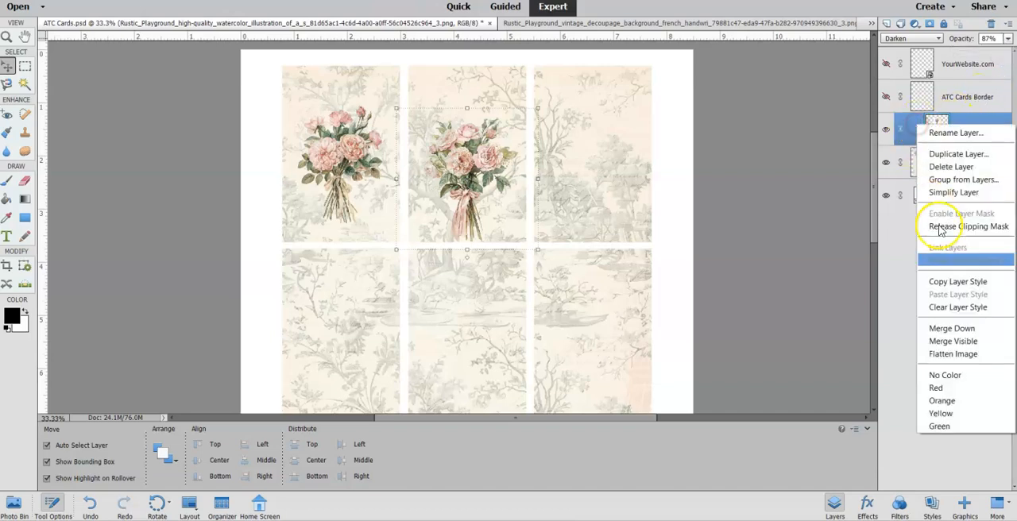
left_click(952, 328)
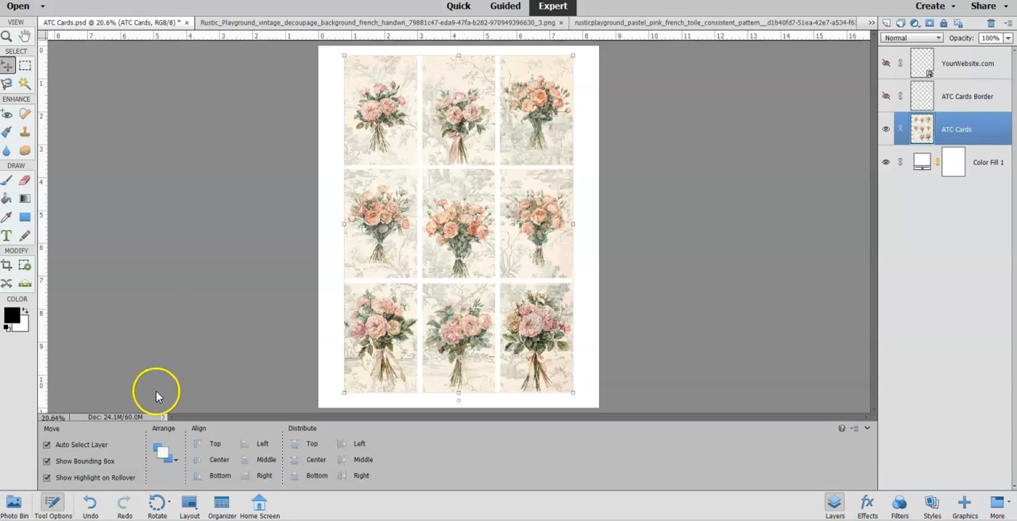
Add the grunge texture images 1.jpg and 4.jpg to the sheet as layers above ATC Cards.
left_click(14, 505)
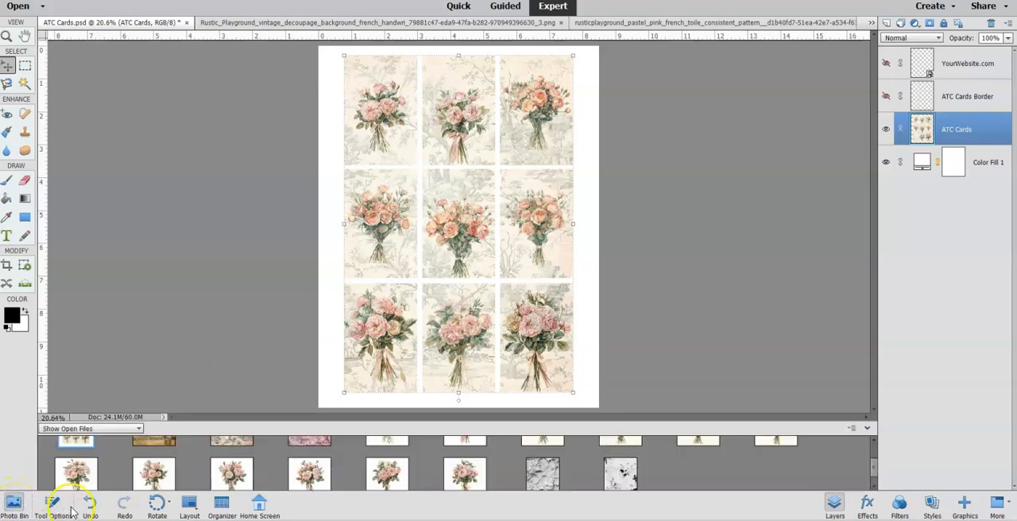
scroll(513, 471, "down", 1)
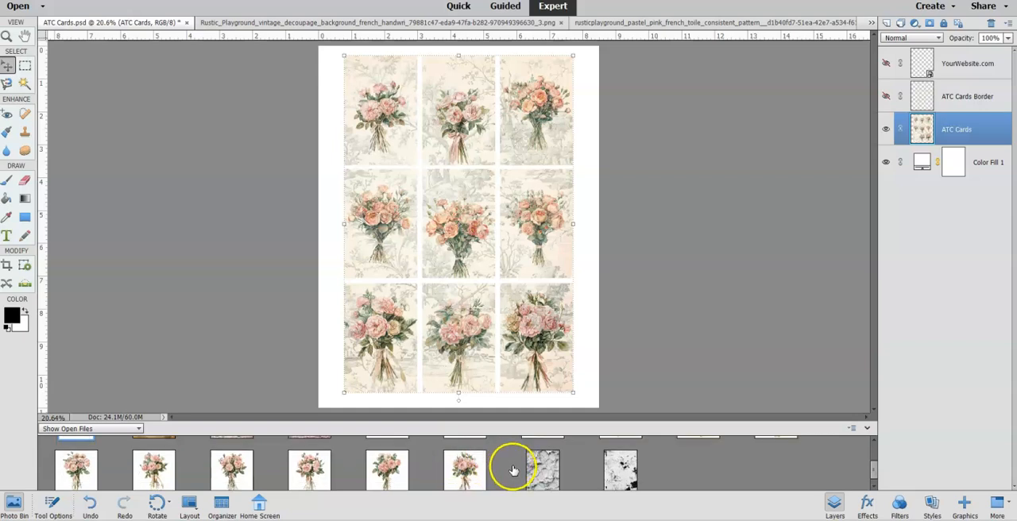
scroll(514, 471, "up", 3)
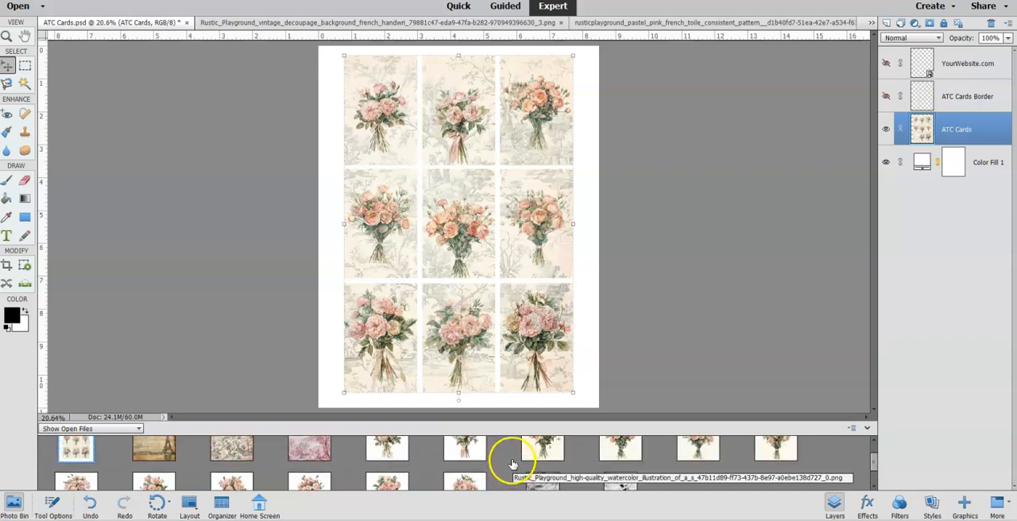
scroll(513, 465, "down", 2)
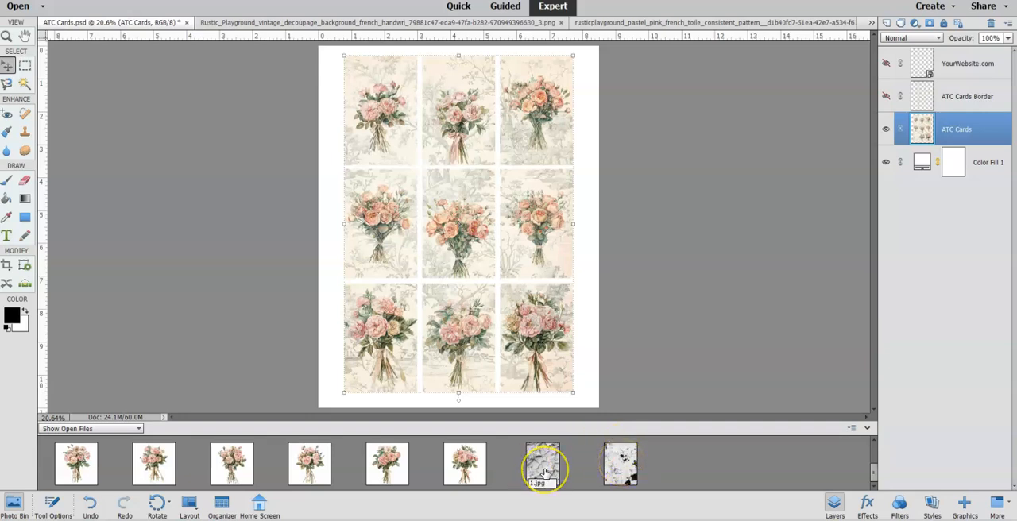
left_click_drag(545, 470, 484, 243)
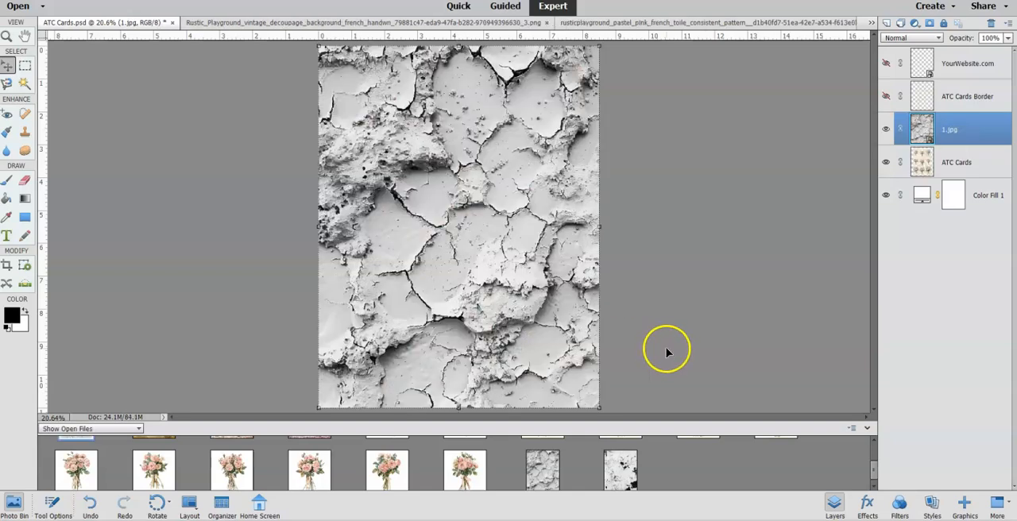
left_click_drag(624, 467, 557, 306)
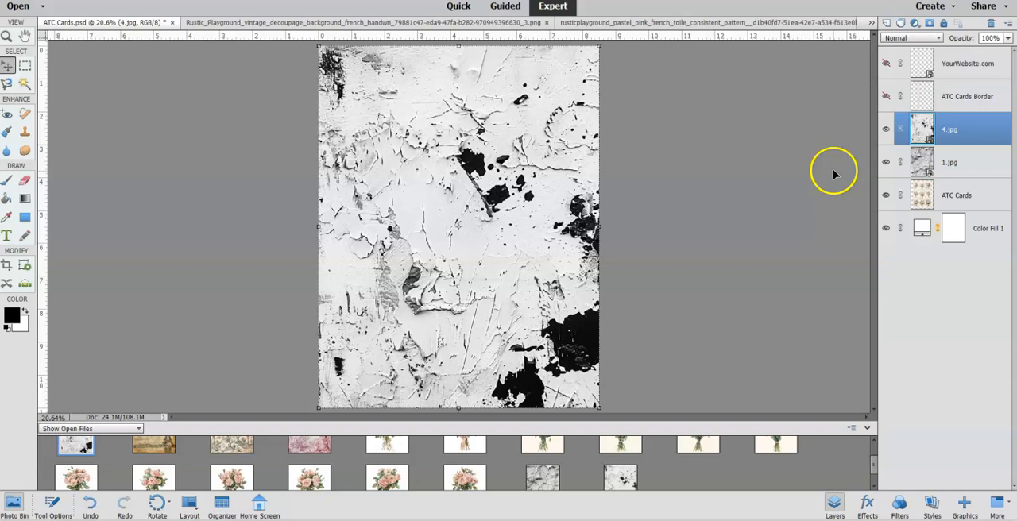
Hide the 4.jpg layer and clip the 1.jpg texture layer to the ATC Cards layer.
left_click(886, 129)
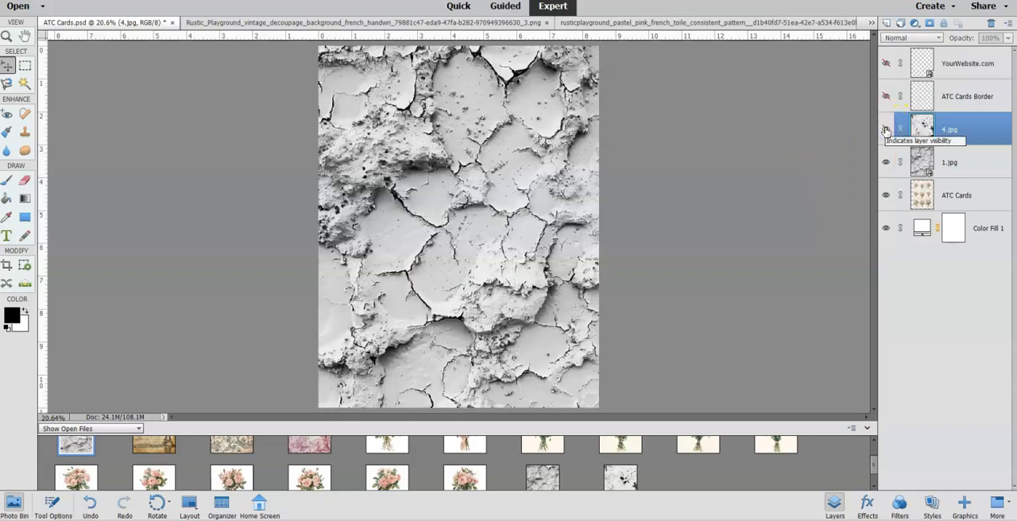
left_click(918, 164)
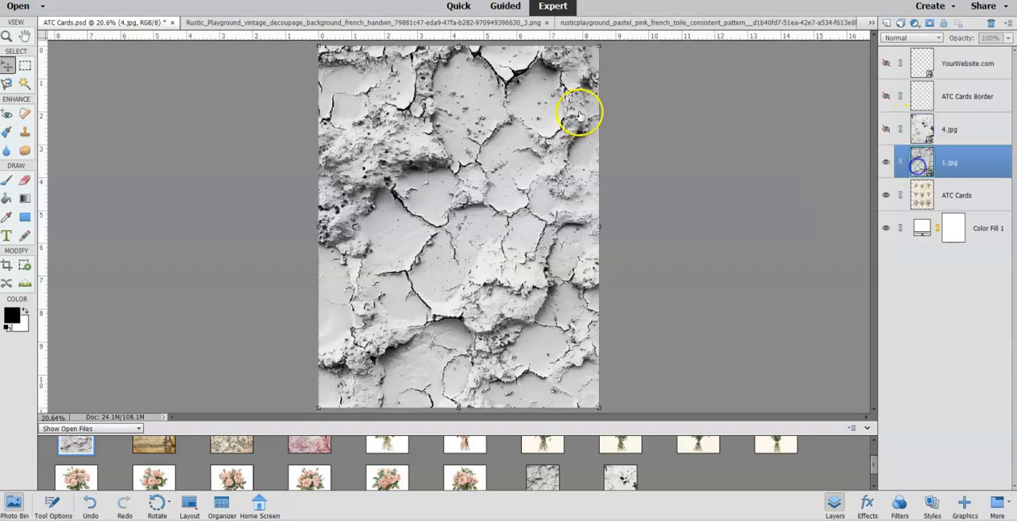
left_click(136, 0)
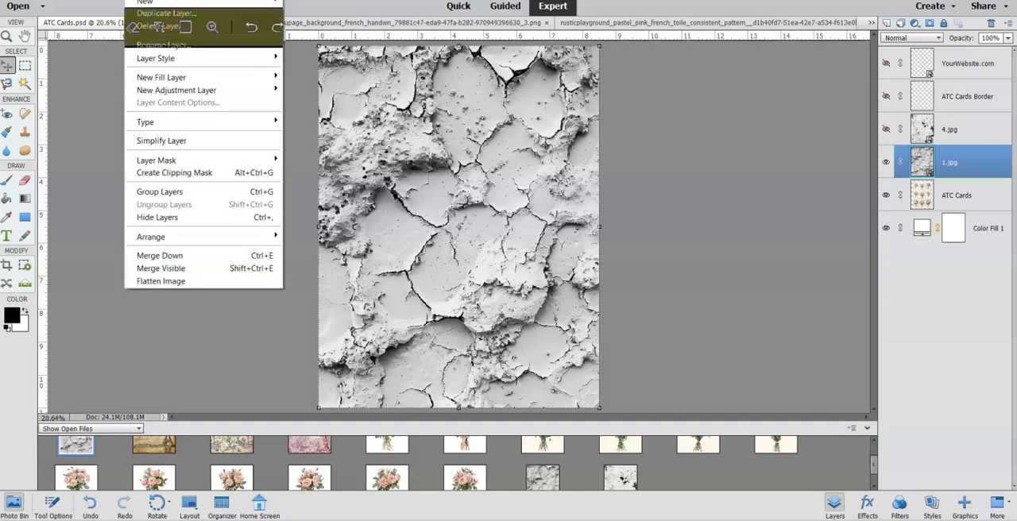
left_click(152, 170)
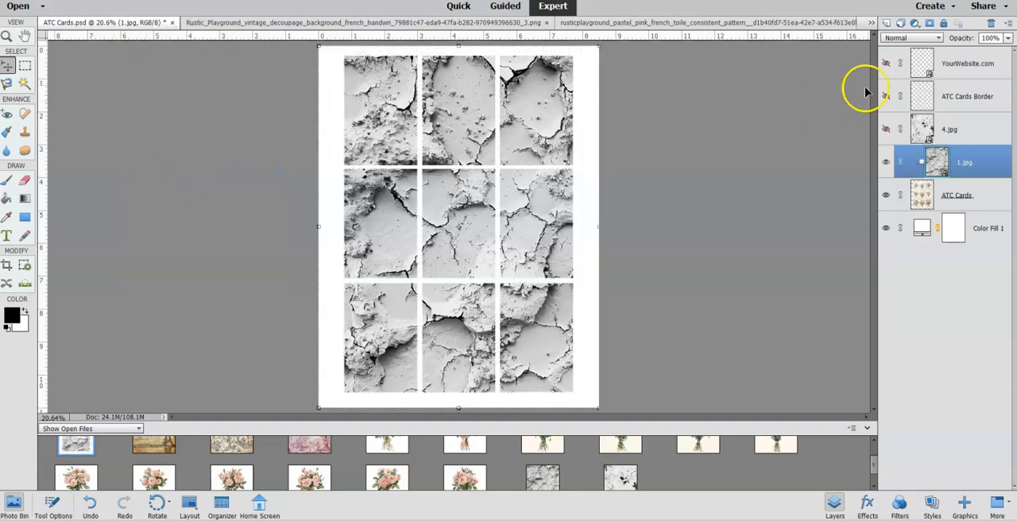
Try Soft Light blending at 48% opacity on the 1.jpg texture and compare the cards with and without it.
left_click(897, 38)
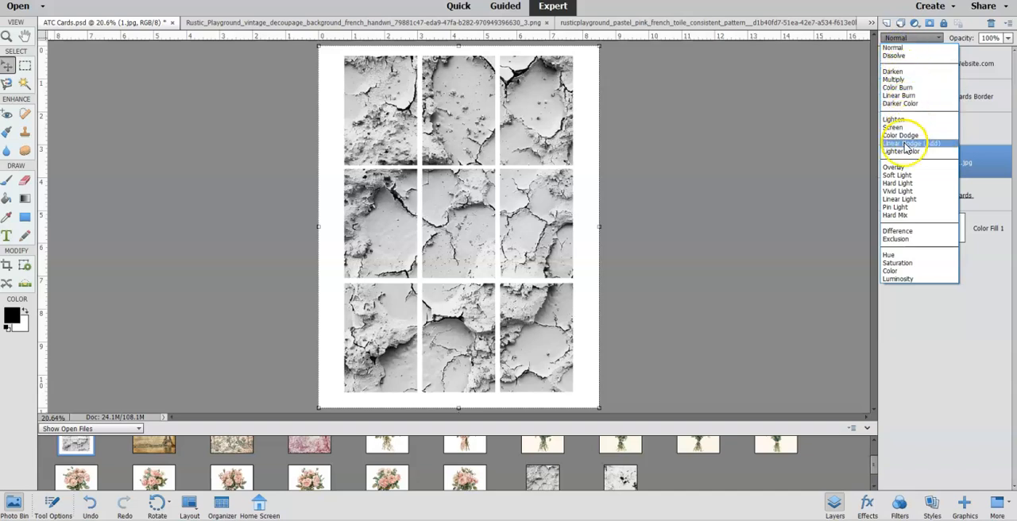
left_click(901, 175)
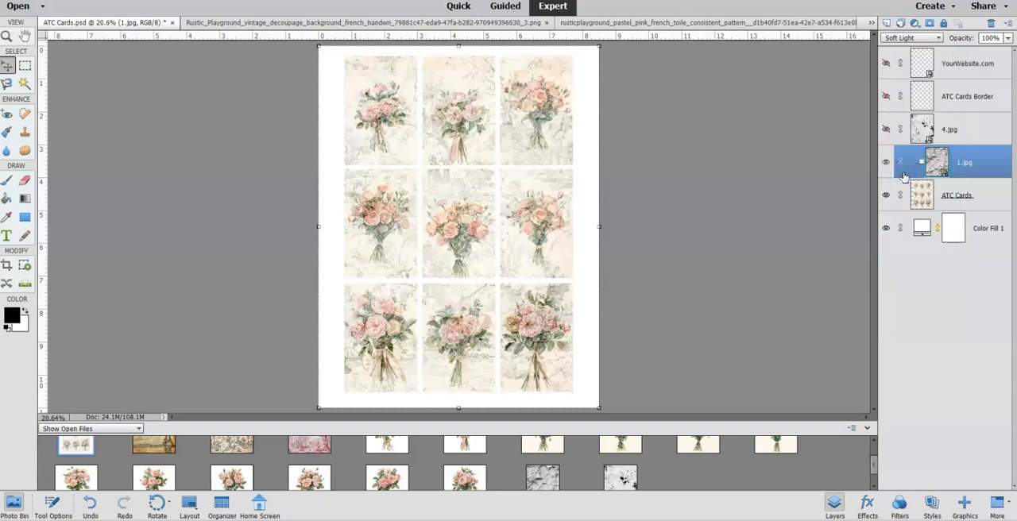
left_click(1009, 39)
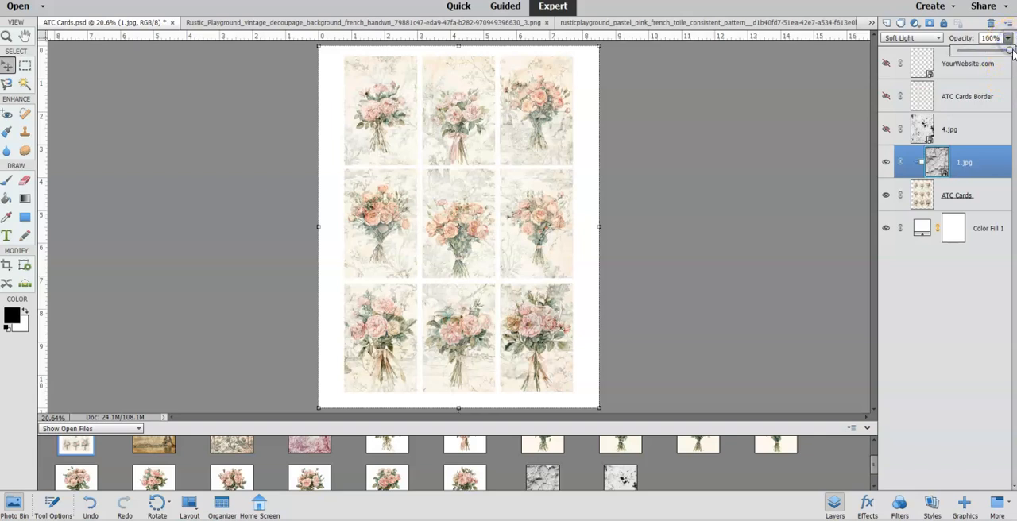
left_click_drag(1011, 51, 991, 53)
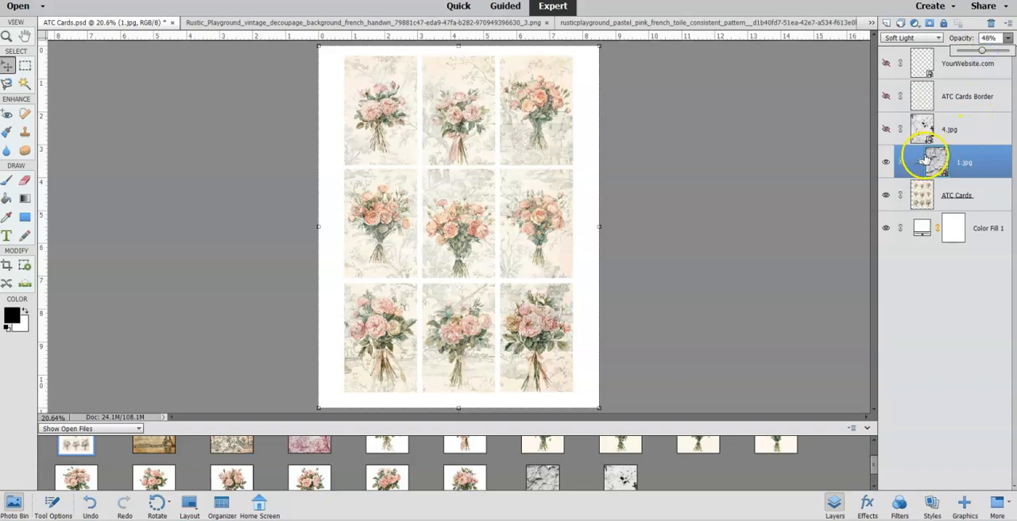
left_click(889, 162)
left_click(889, 162)
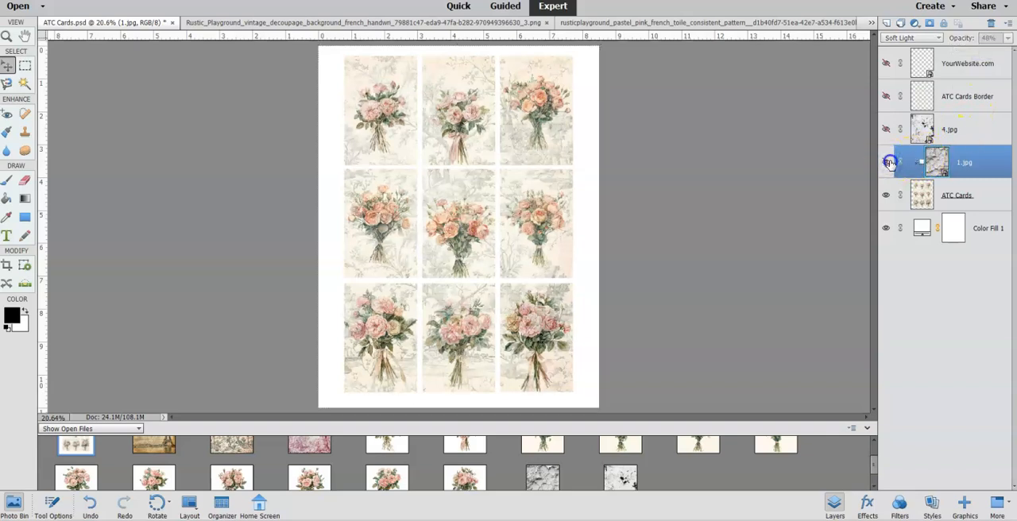
left_click(888, 163)
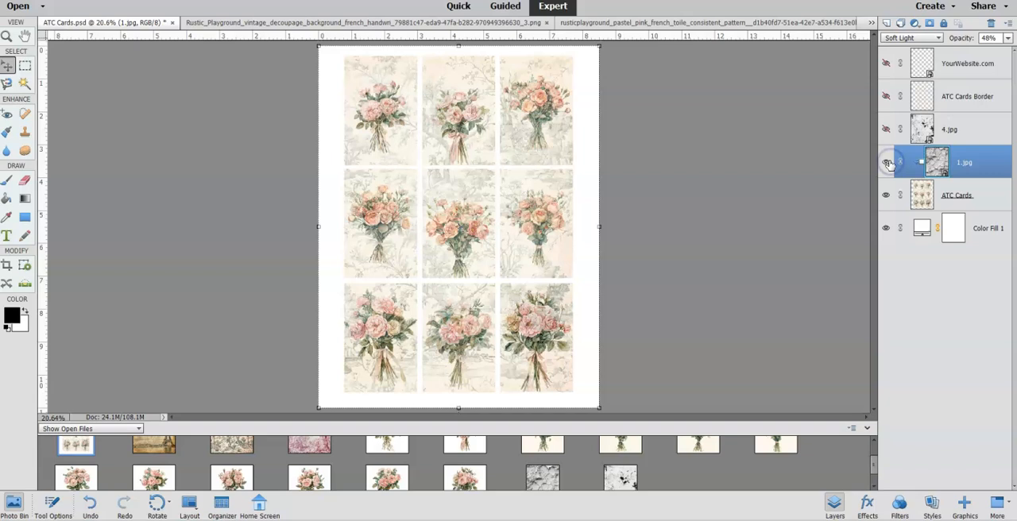
Set the 1.jpg texture layer's blending mode to Color Burn and its opacity to 21%.
left_click(906, 38)
left_click(888, 70)
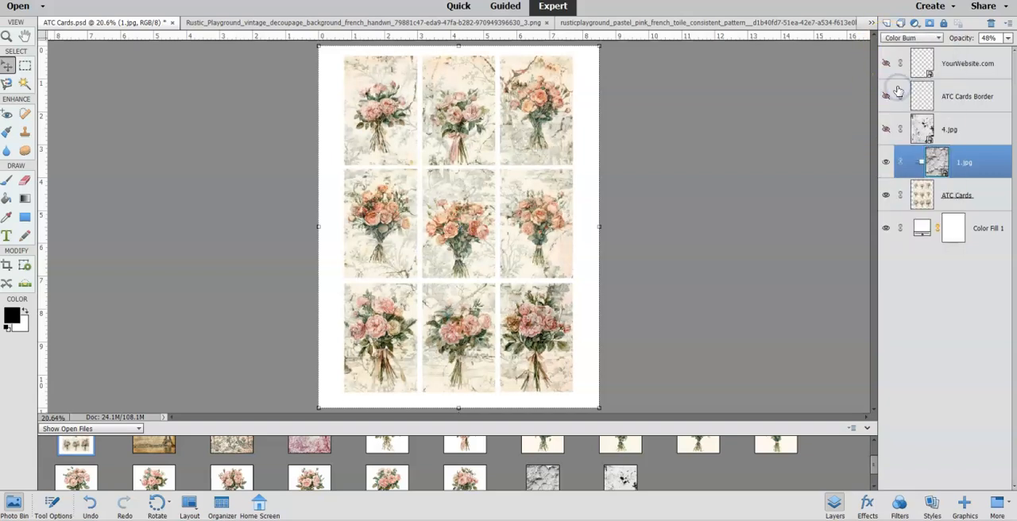
left_click(1008, 38)
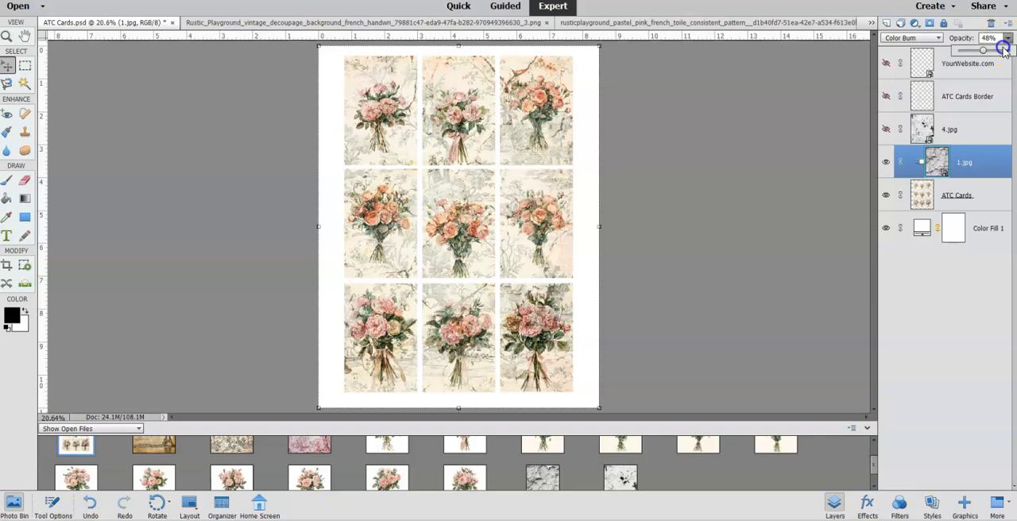
left_click_drag(993, 51, 1011, 46)
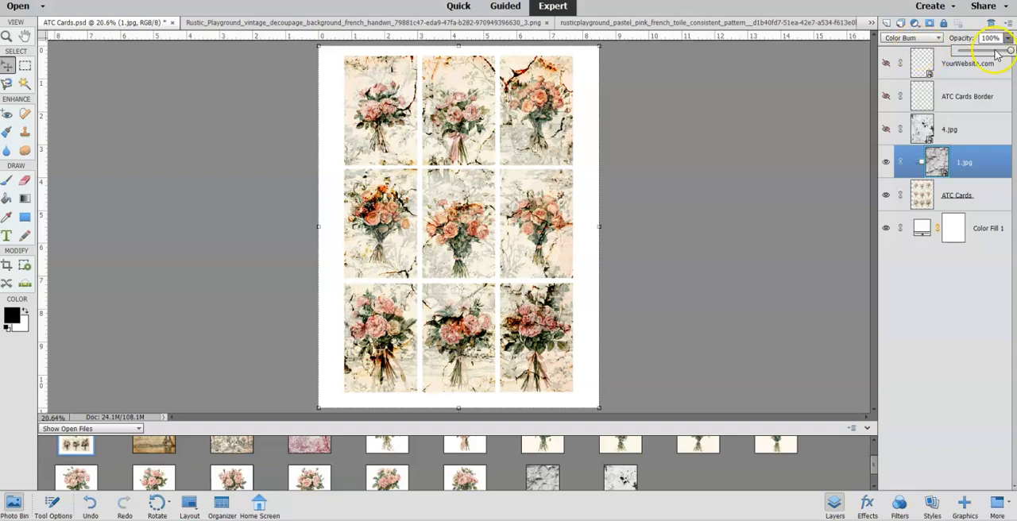
left_click_drag(1011, 50, 969, 54)
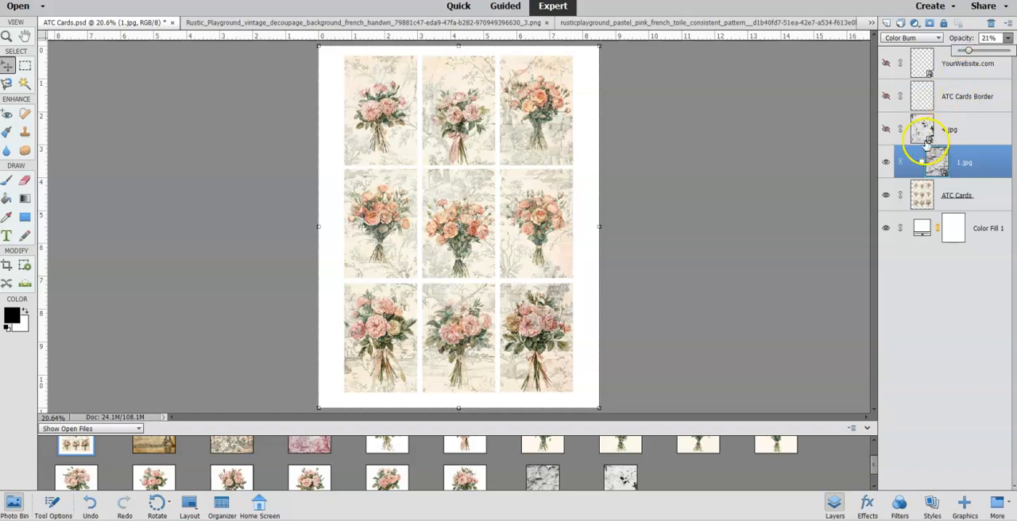
Hide the 1.jpg texture layer, then show and select the 4.jpg texture layer.
left_click(887, 161)
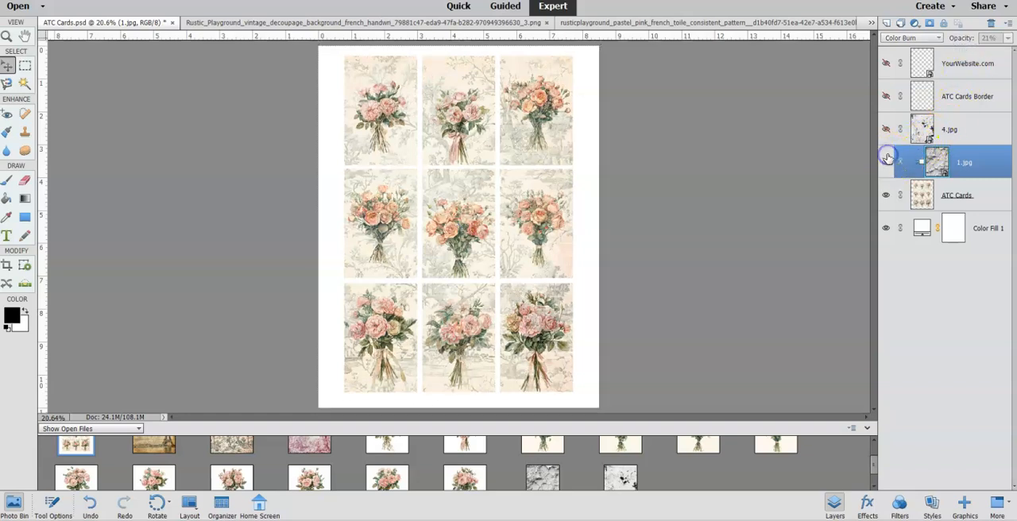
left_click(887, 160)
left_click(886, 129)
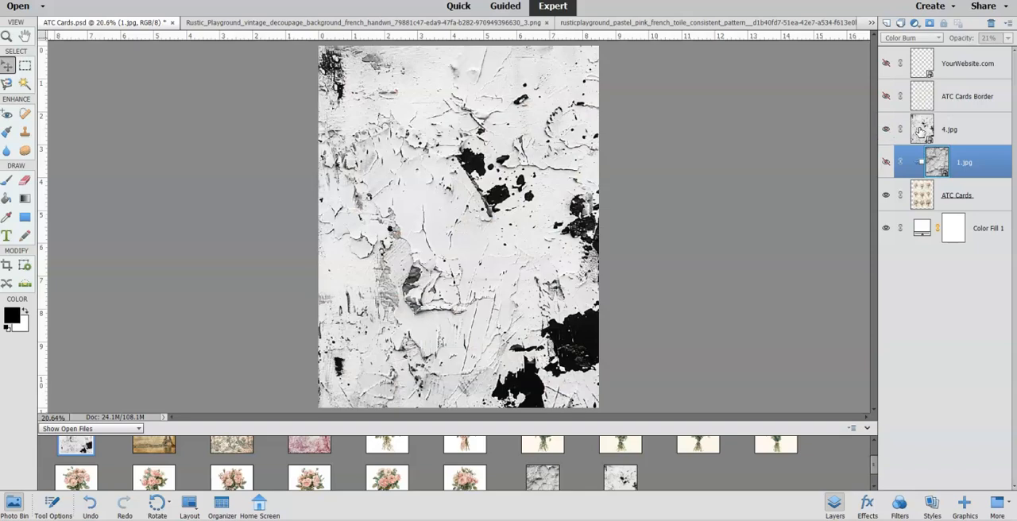
left_click(922, 130)
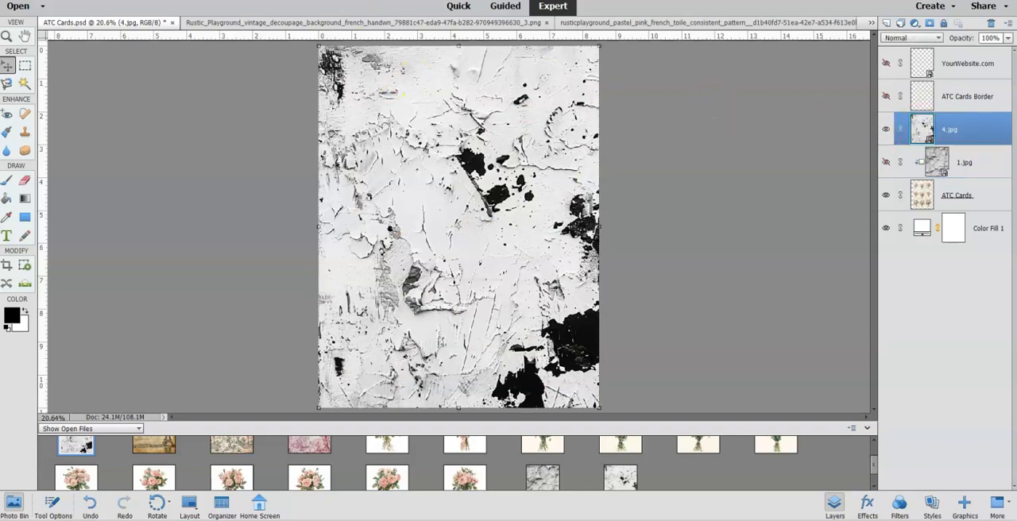
Try clipping the 4.jpg texture to the cards with Soft Light blending and compare the cards with and without both textures.
left_click(190, 173)
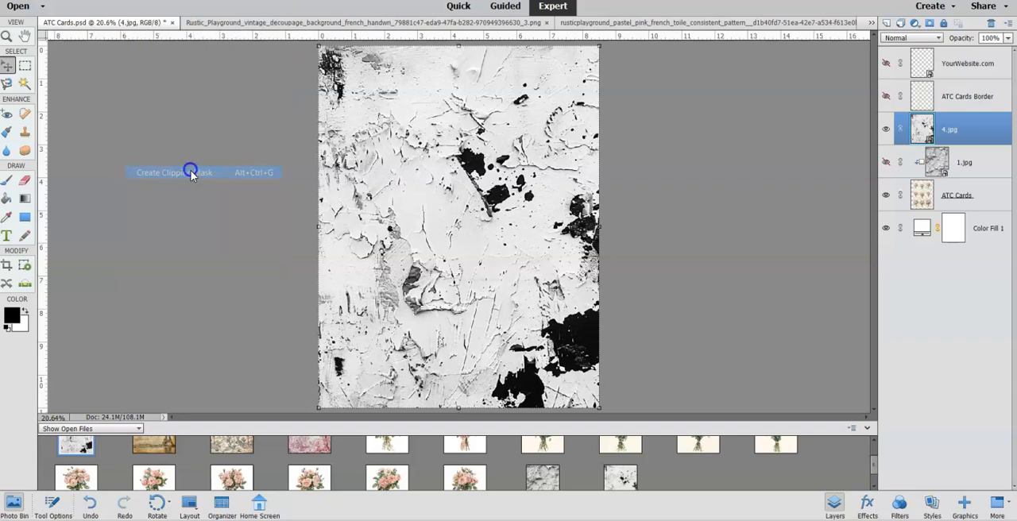
left_click(897, 40)
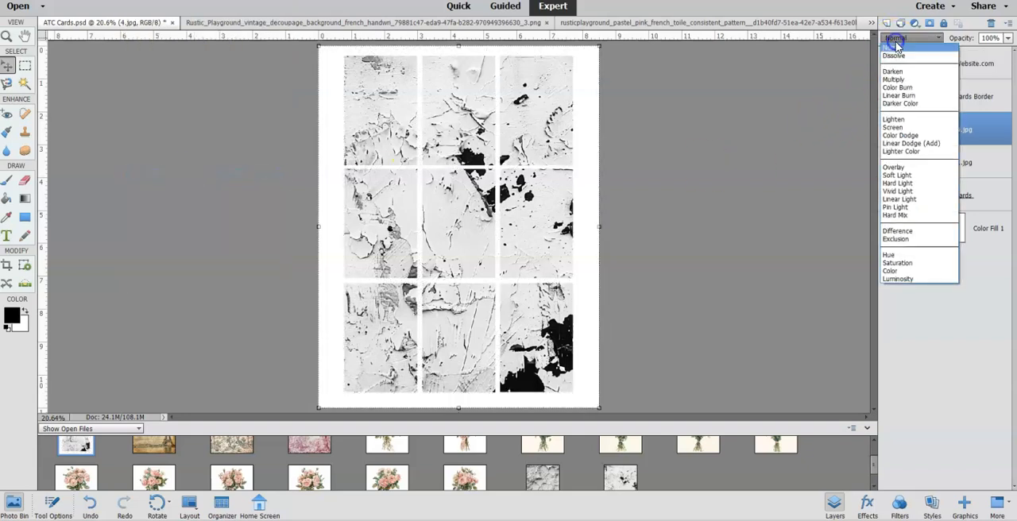
left_click(899, 175)
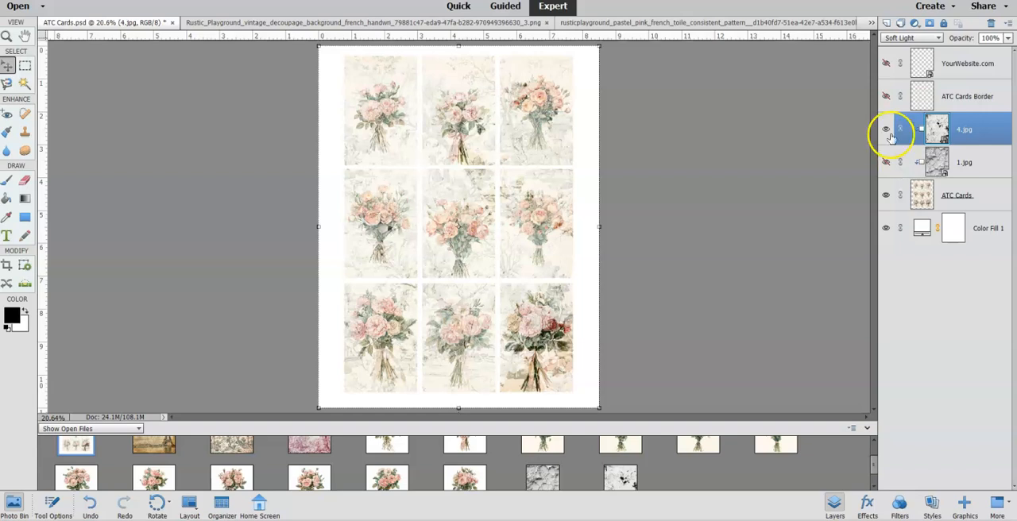
left_click(887, 163)
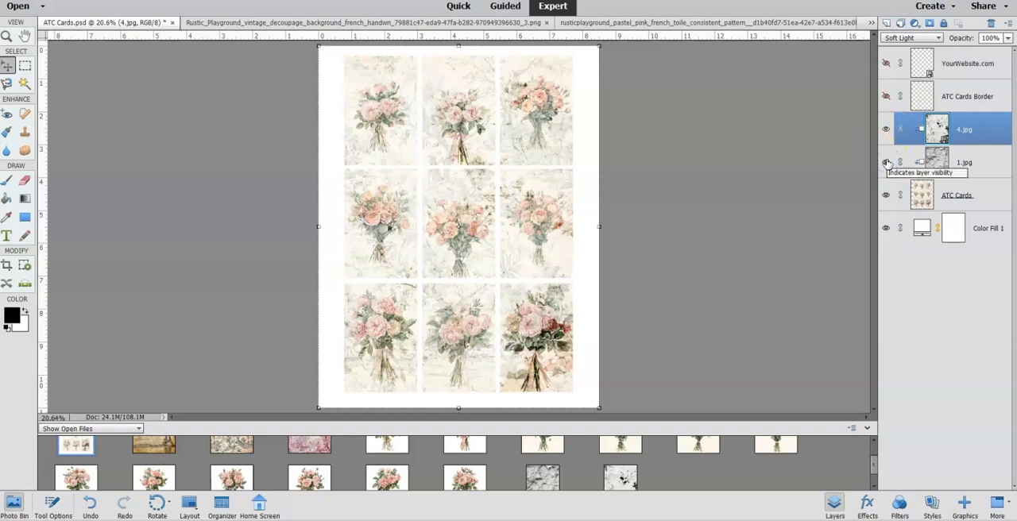
left_click(887, 129)
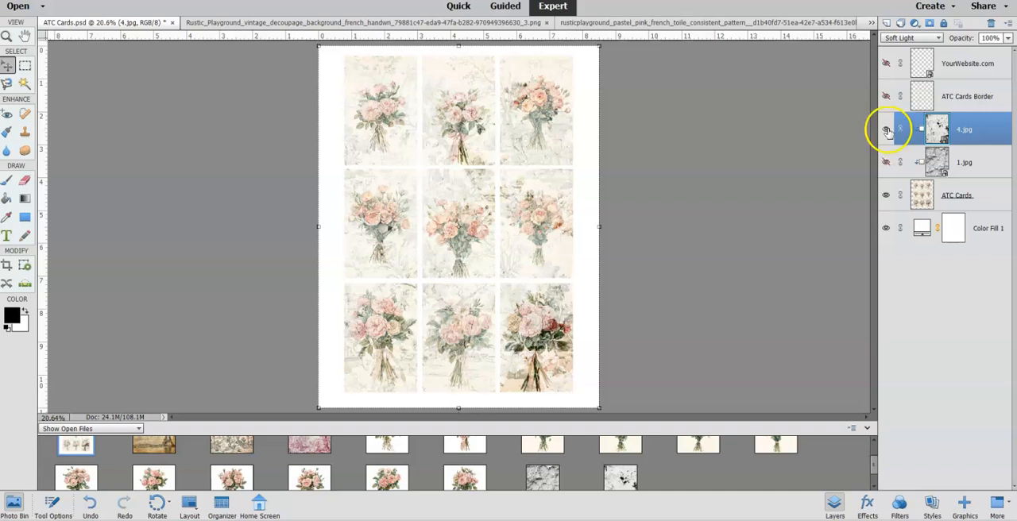
Delete the 4.jpg and 1.jpg texture layers together.
left_click(934, 160)
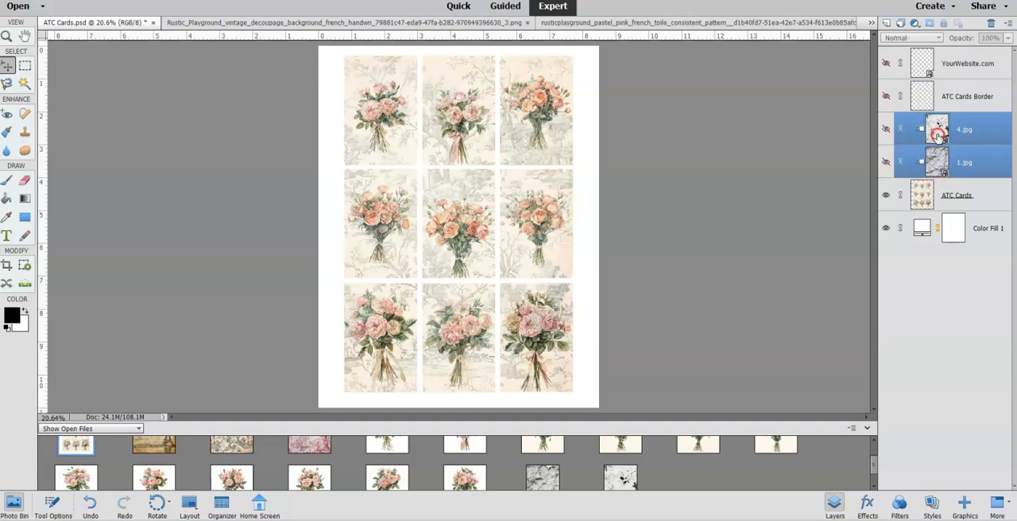
right_click(937, 137)
left_click(941, 186)
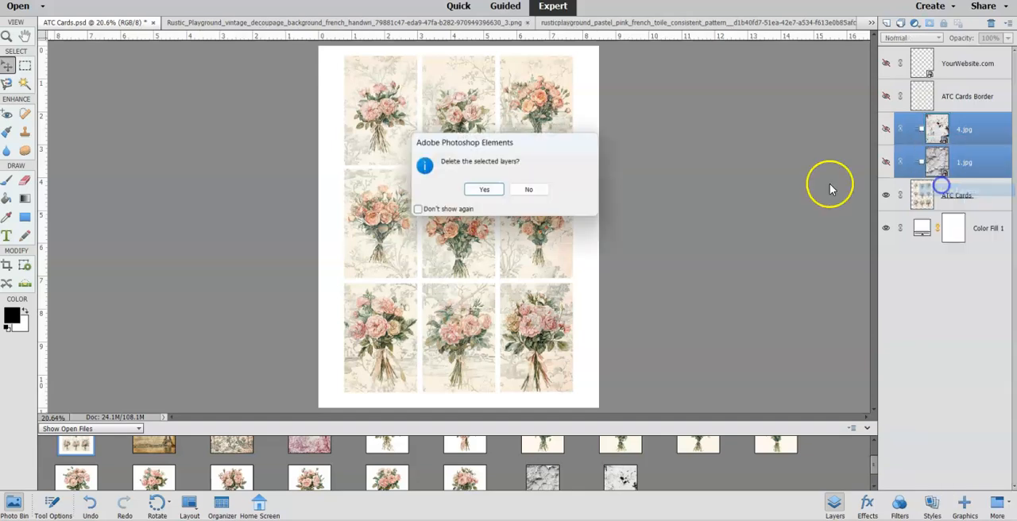
left_click(493, 190)
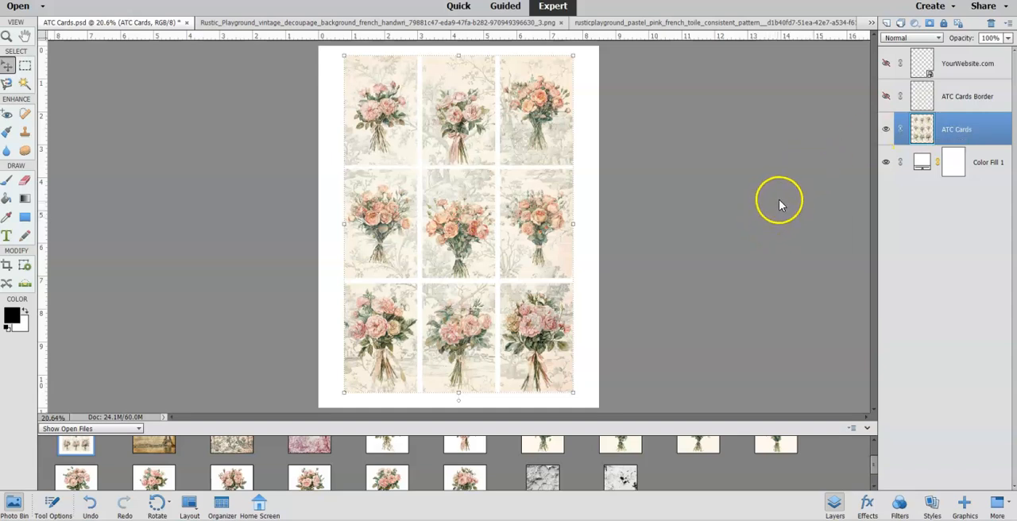
Duplicate the ATC Cards layer.
key("ctrl+j")
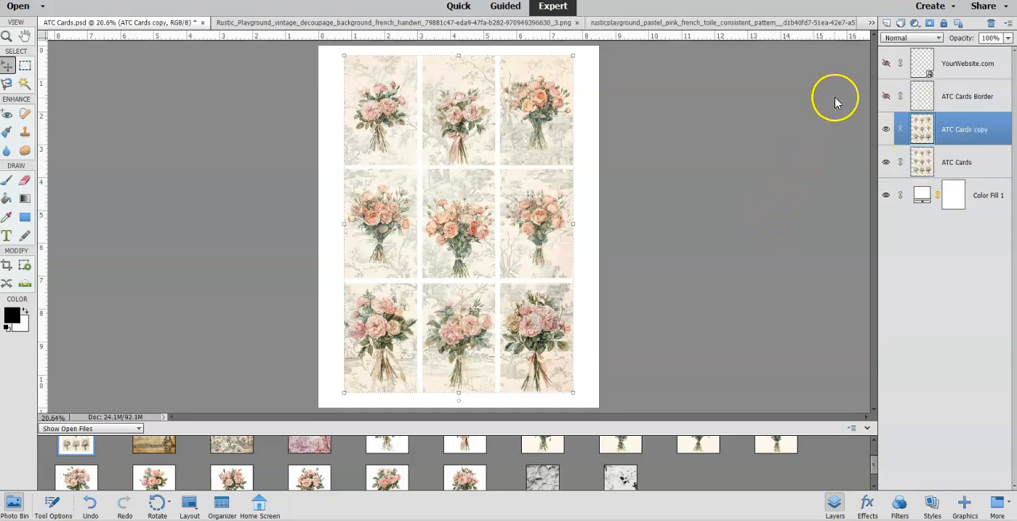
right_click(924, 168)
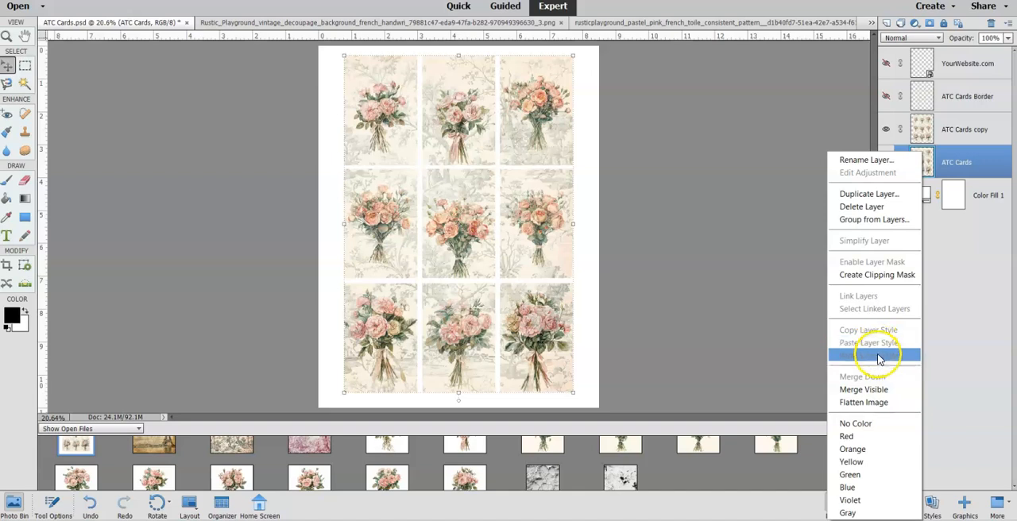
left_click(865, 280)
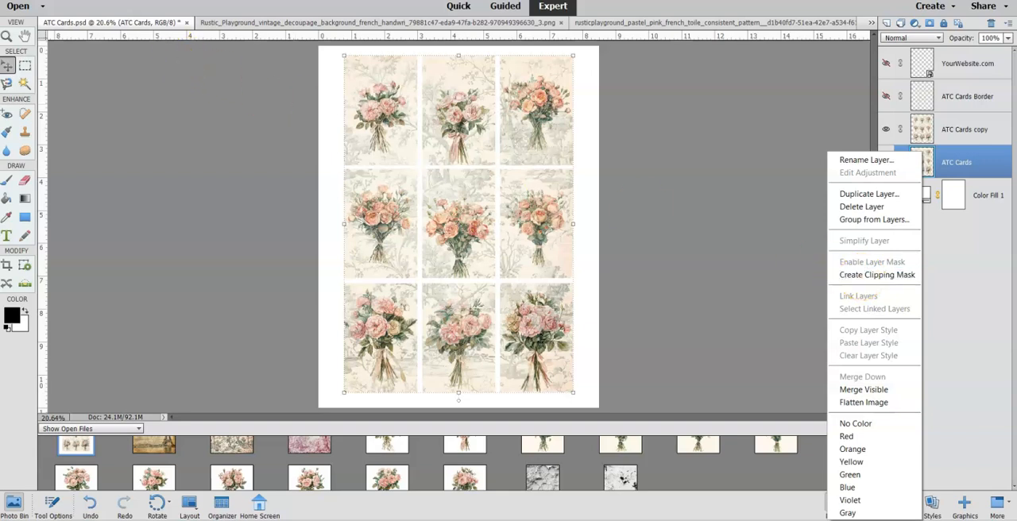
key("Escape")
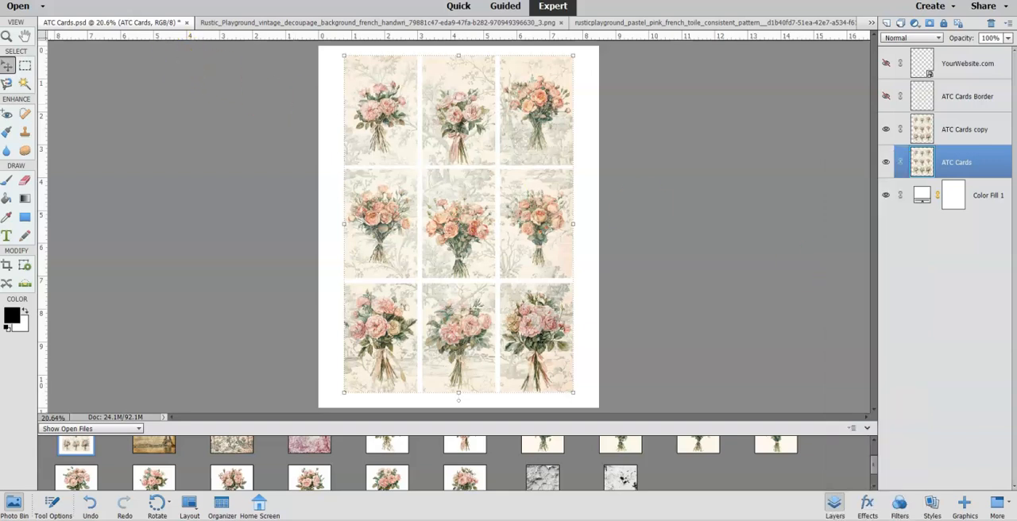
Apply the Average blur filter to the ATC Cards copy layer.
left_click(918, 133)
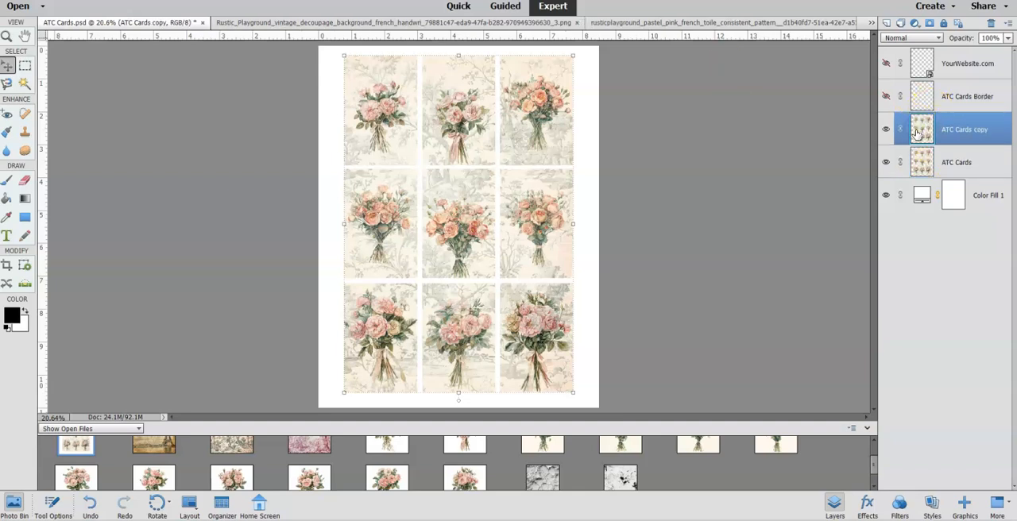
left_click(191, 1)
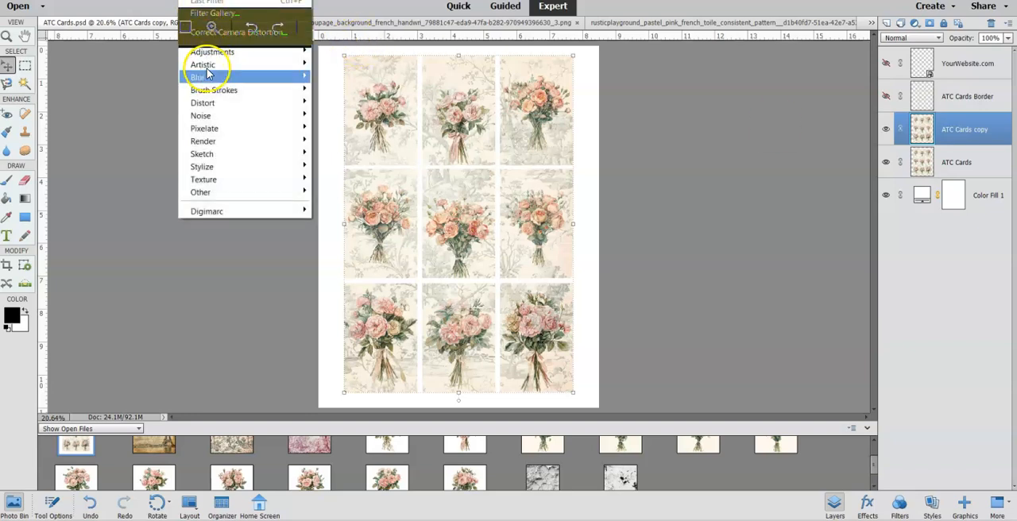
mouse_move(209, 82)
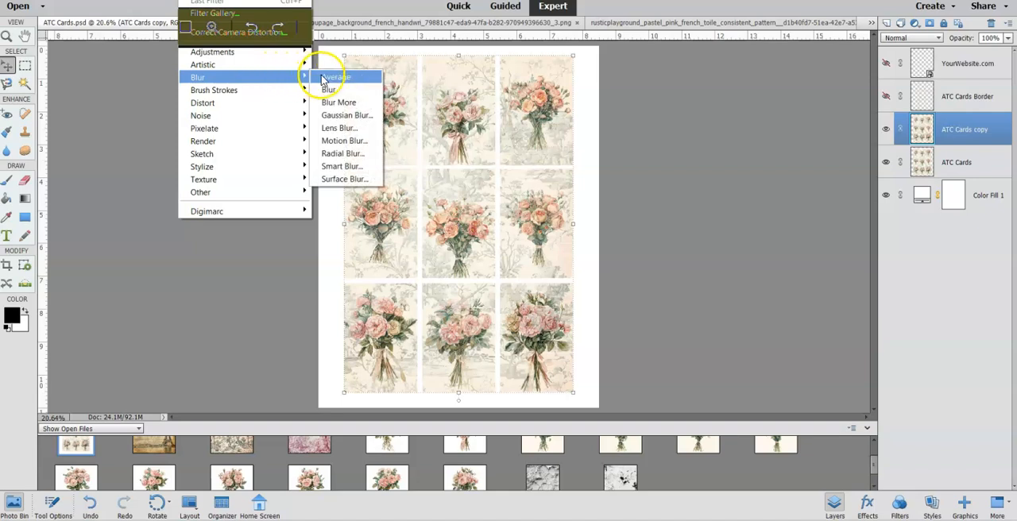
left_click(323, 77)
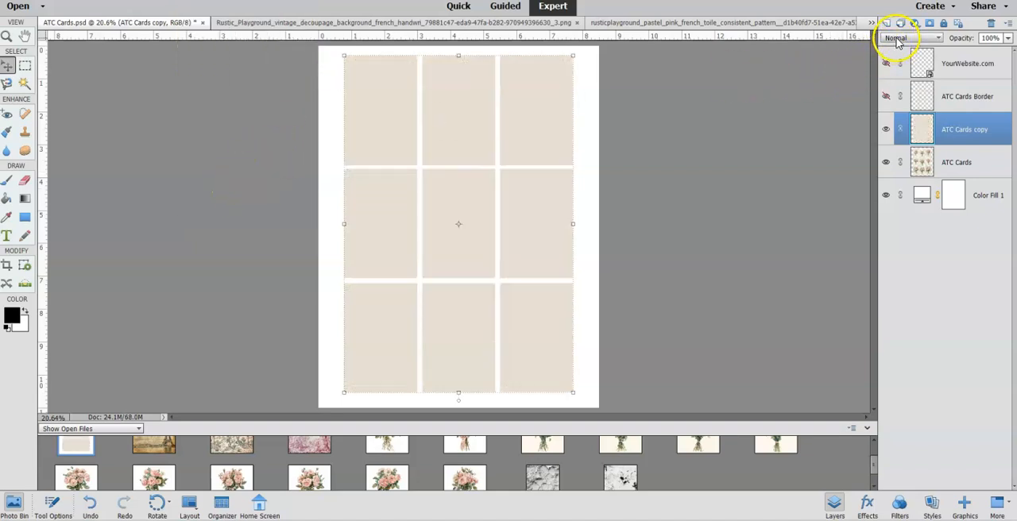
Set the ATC Cards copy layer's blending mode to Soft Light and compare the cards with and without it.
left_click(897, 40)
left_click(901, 175)
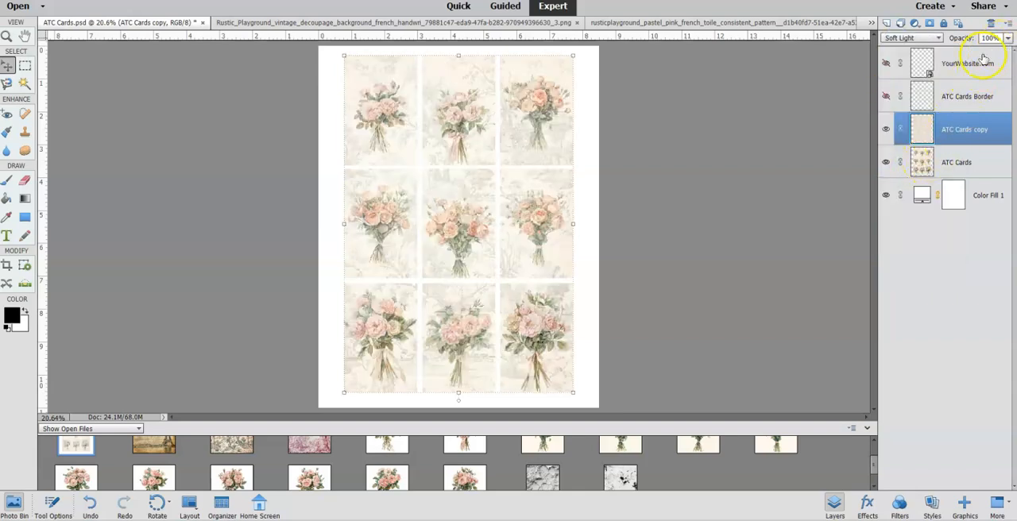
left_click(887, 129)
left_click(887, 130)
left_click(886, 130)
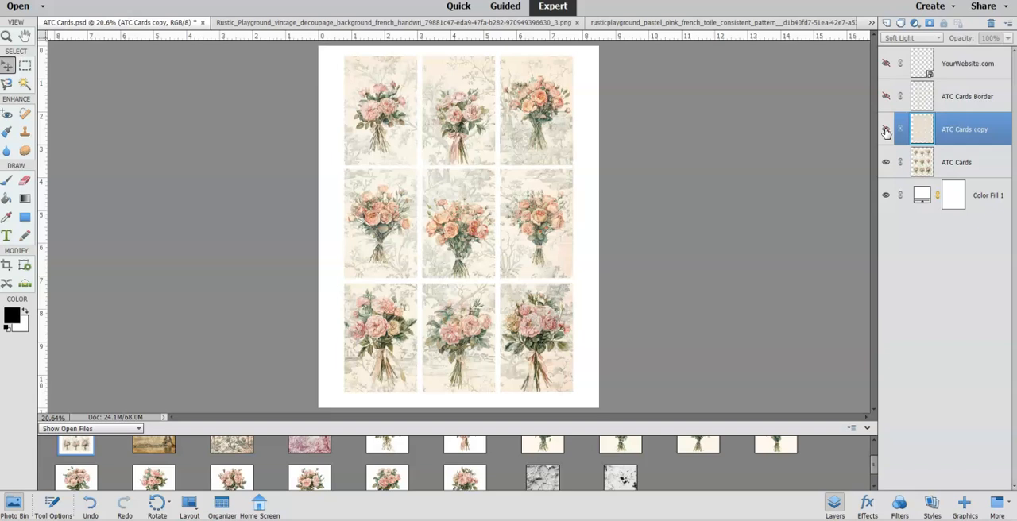
left_click(886, 130)
Set the ATC Cards copy layer's opacity to 24% and merge it down into the ATC Cards layer.
left_click(1007, 38)
left_click_drag(1006, 50, 969, 72)
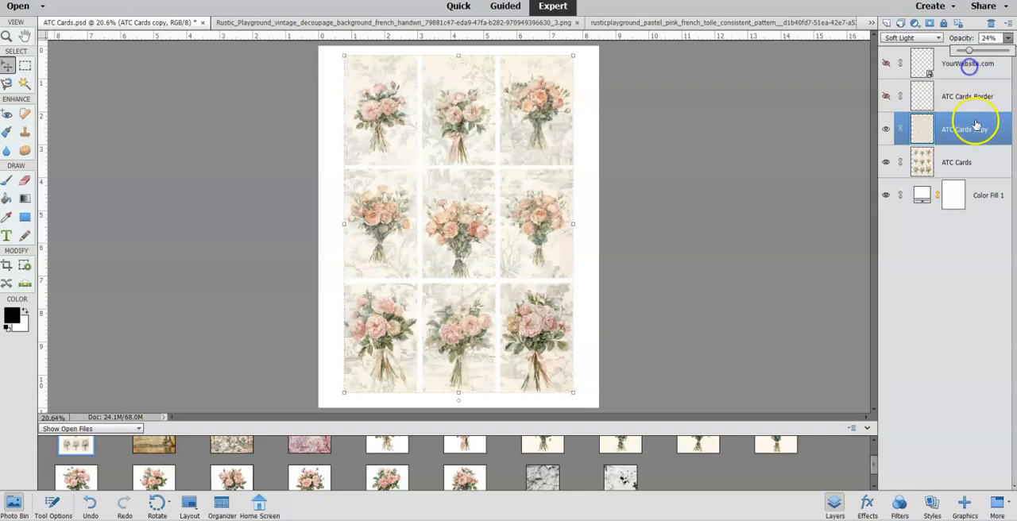
left_click(886, 130)
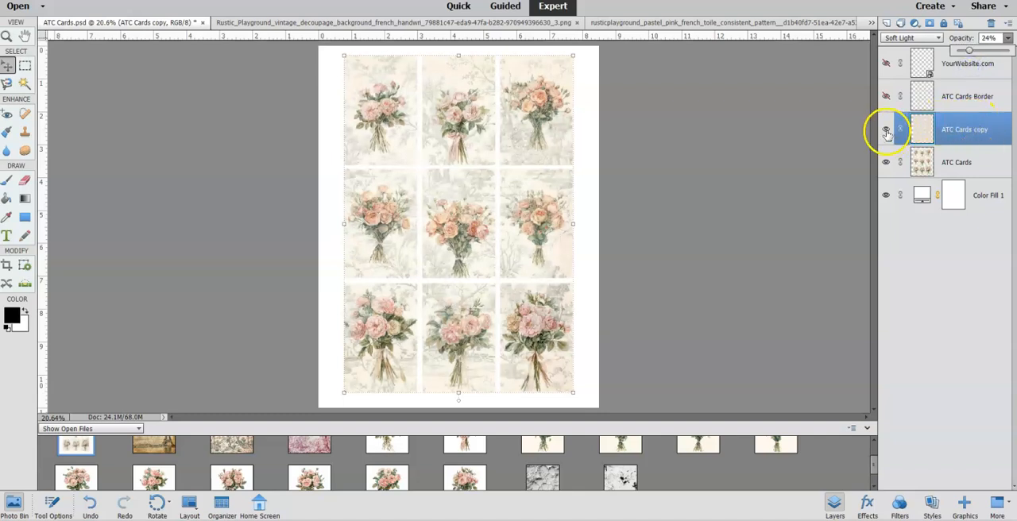
left_click(886, 129)
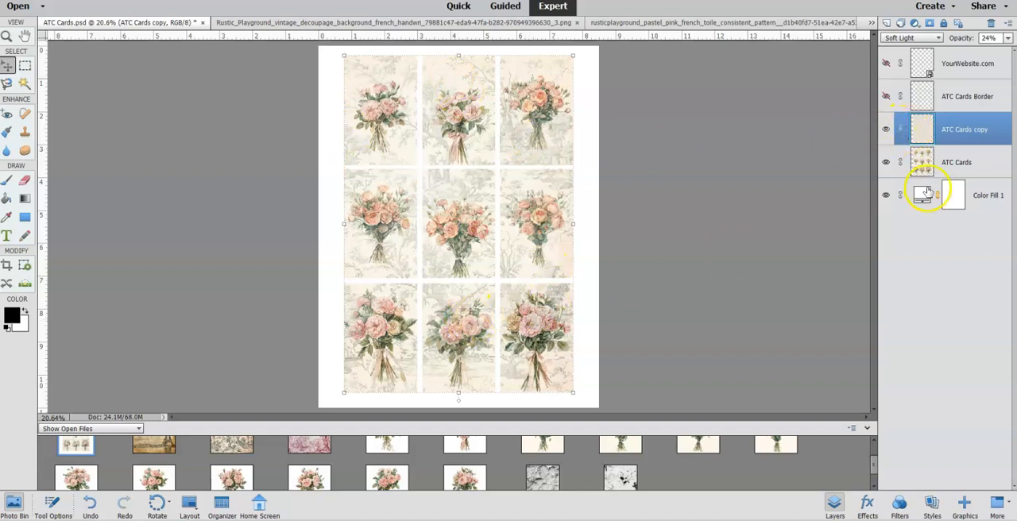
right_click(912, 133)
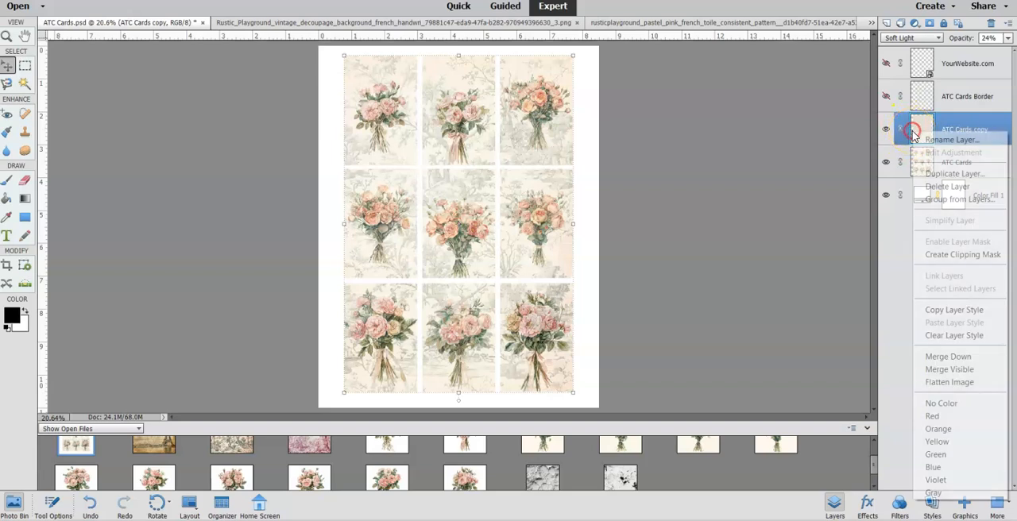
left_click(944, 356)
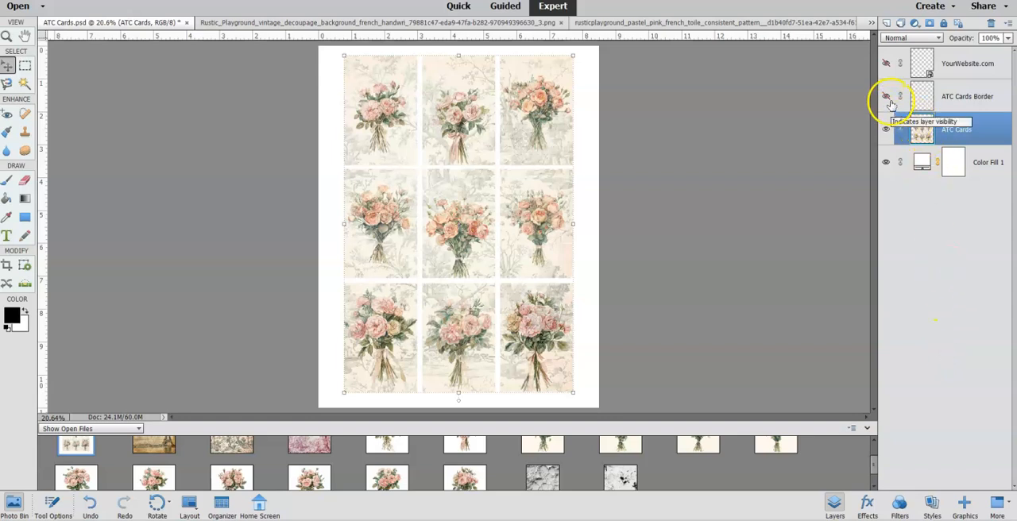
Show the ATC Cards Border layer and clip it to the ATC Cards layer.
left_click(929, 96)
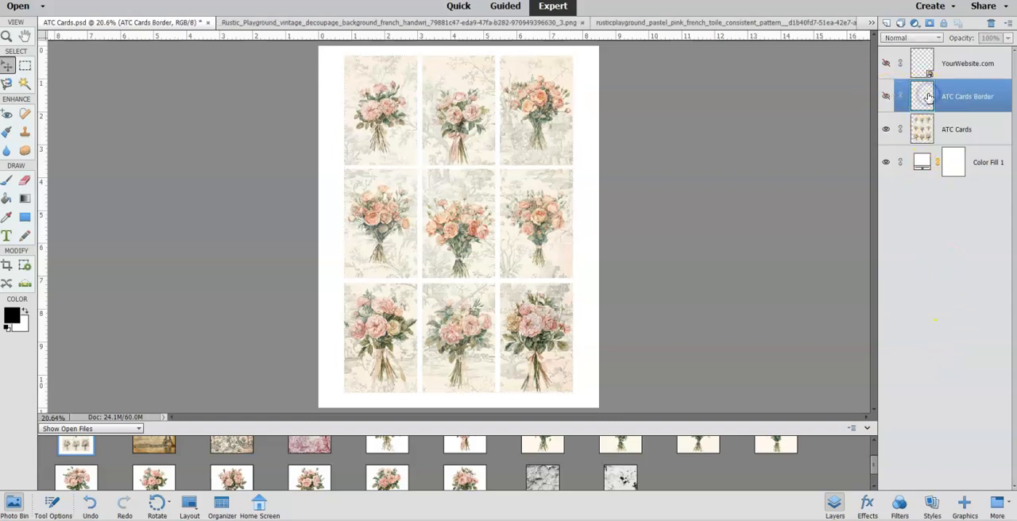
left_click(887, 97)
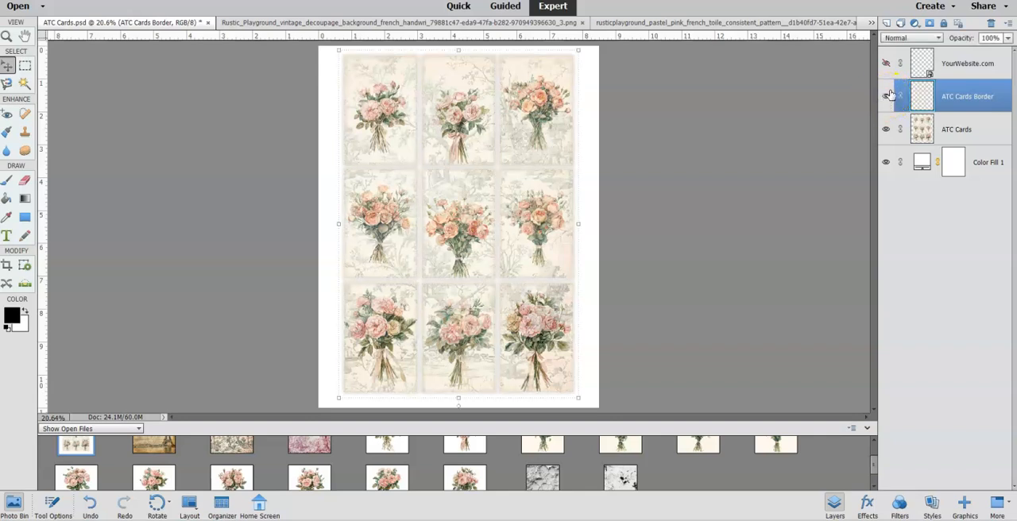
left_click(921, 93)
left_click(137, 1)
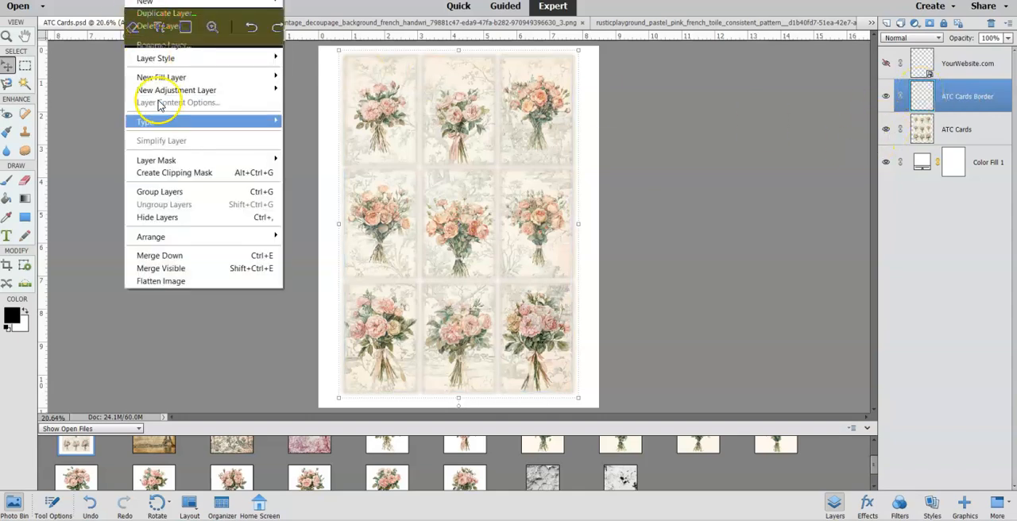
left_click(178, 173)
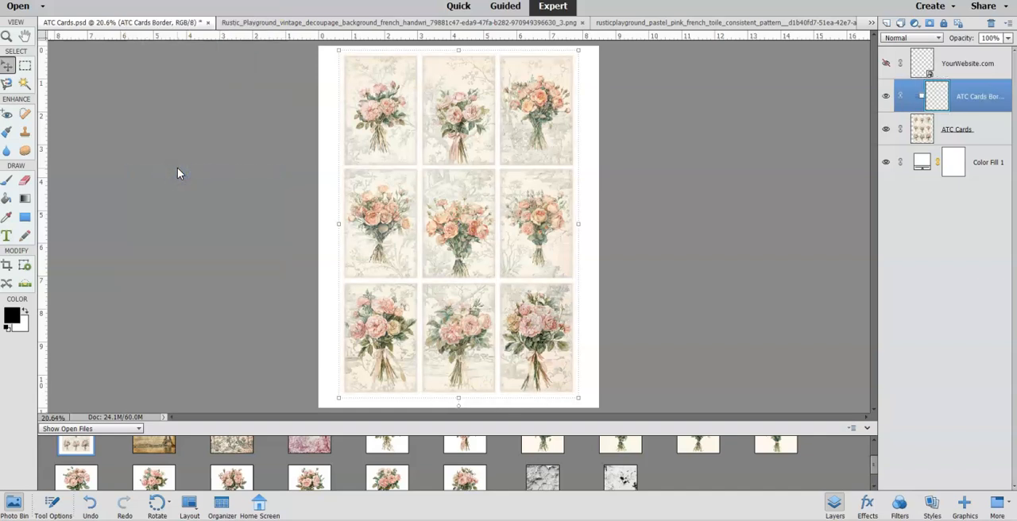
Compare the cards with and without the border, and merge the ATC Cards Border layer down into ATC Cards.
left_click(888, 95)
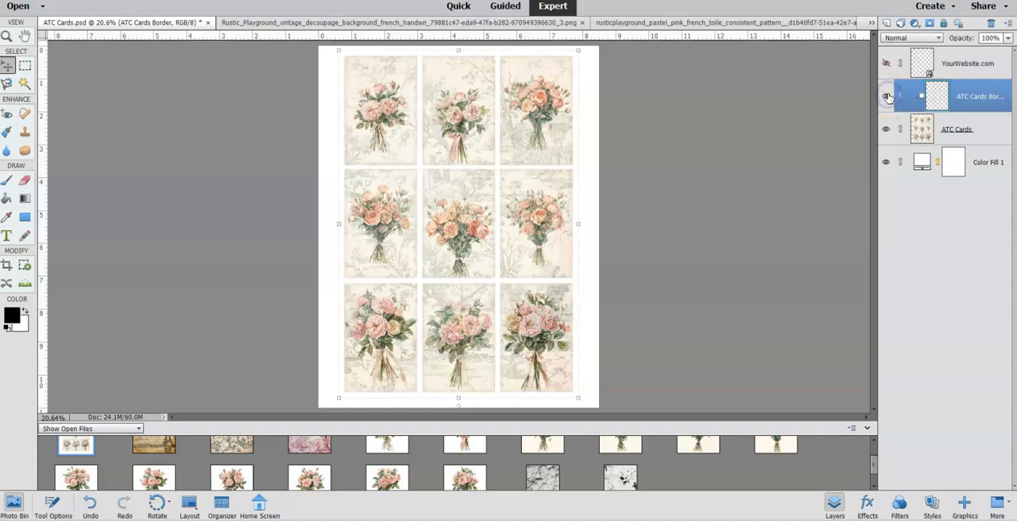
left_click(888, 95)
left_click(888, 96)
right_click(905, 97)
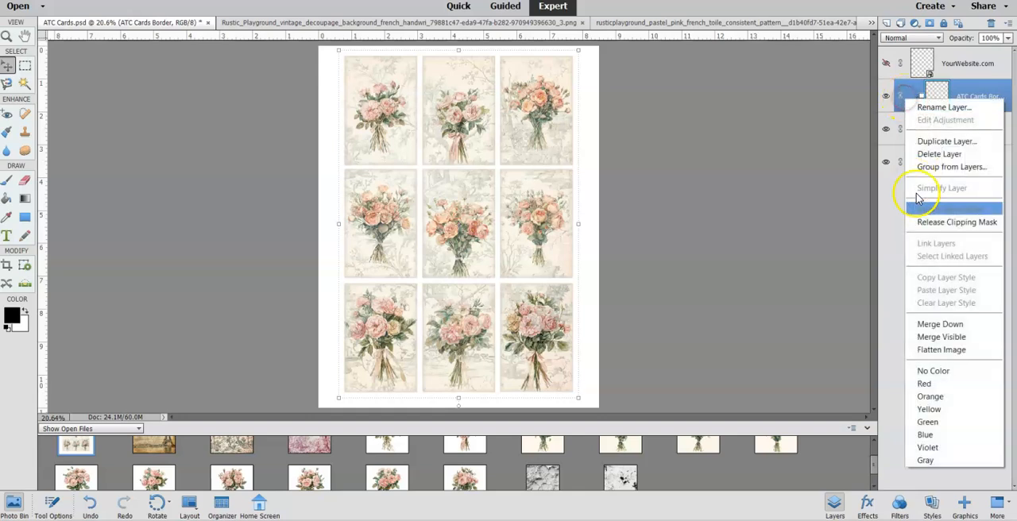
left_click(926, 325)
Show the YourWebsite.com layer and flatten the image.
left_click(886, 64)
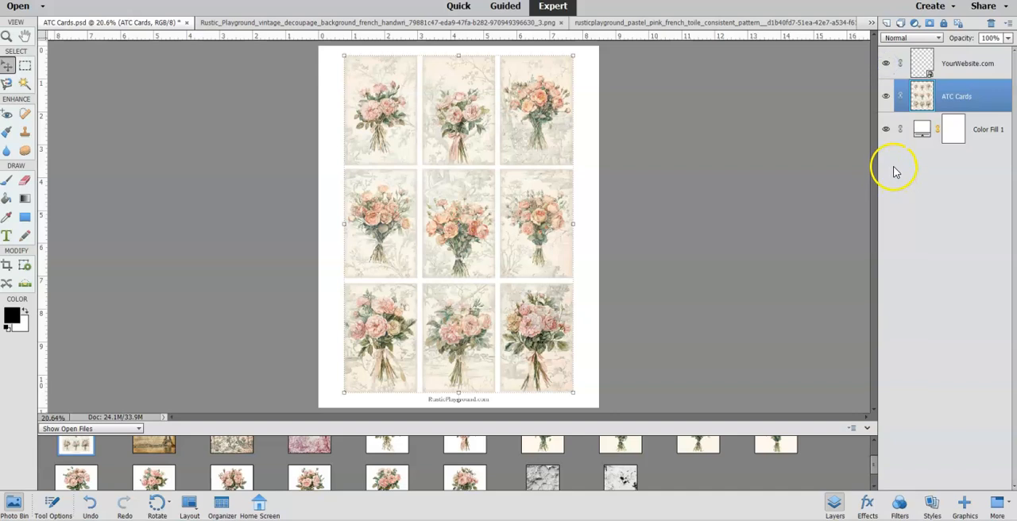
right_click(920, 102)
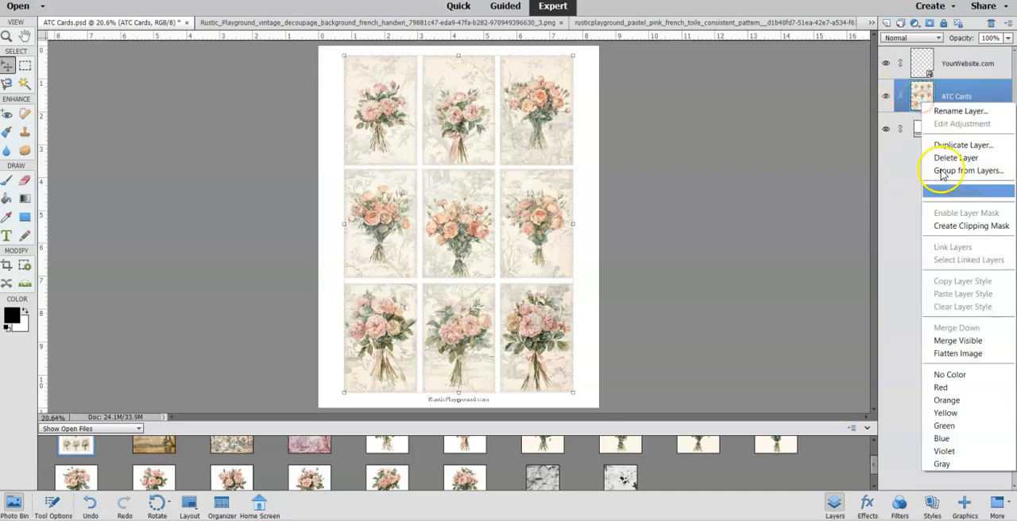
left_click(962, 355)
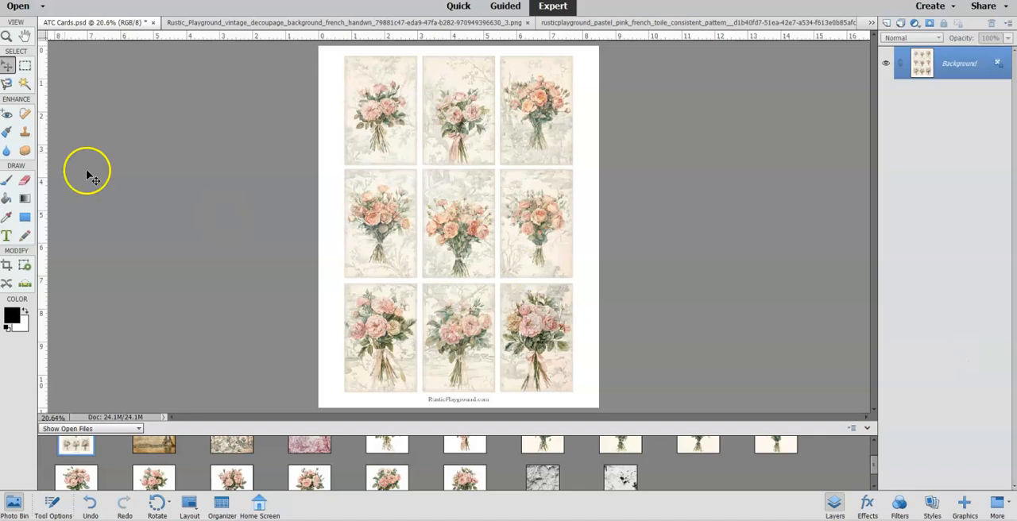
Open the Save As options for the flattened card sheet, review the file name and format, and close them without saving.
key("alt+f")
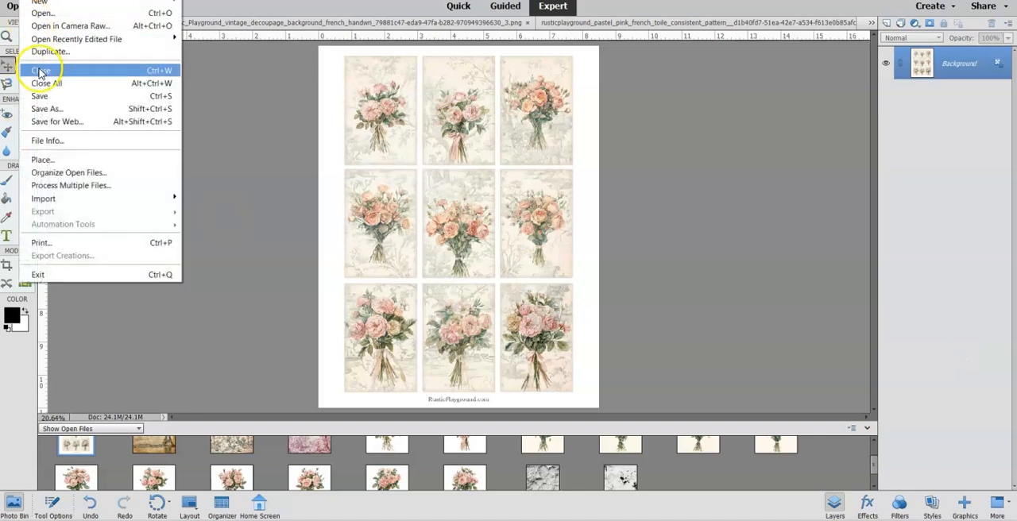
left_click(54, 108)
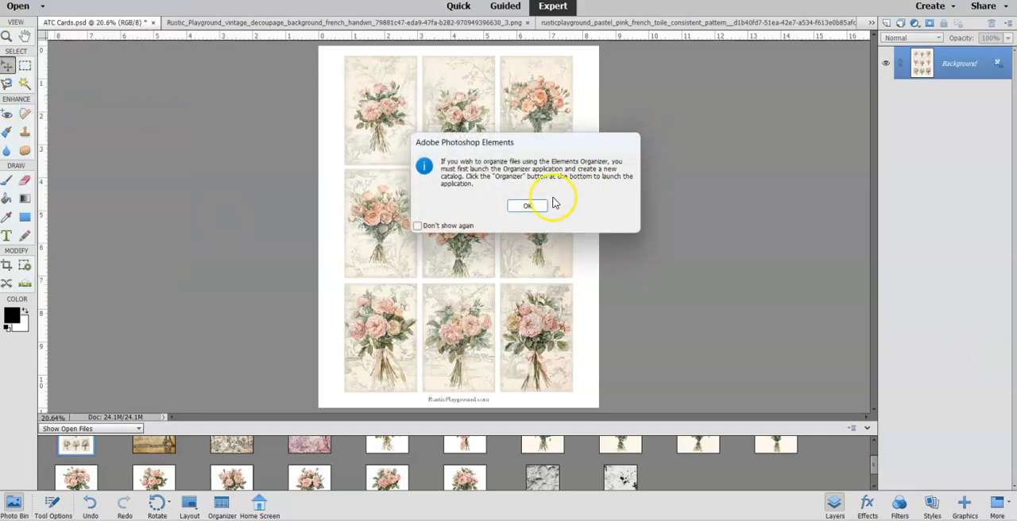
left_click(528, 208)
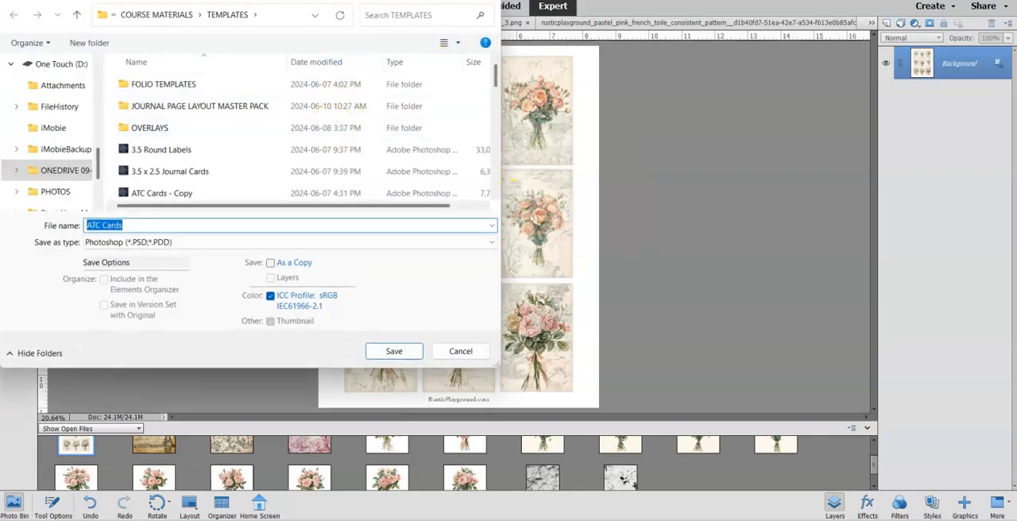
left_click(483, 1)
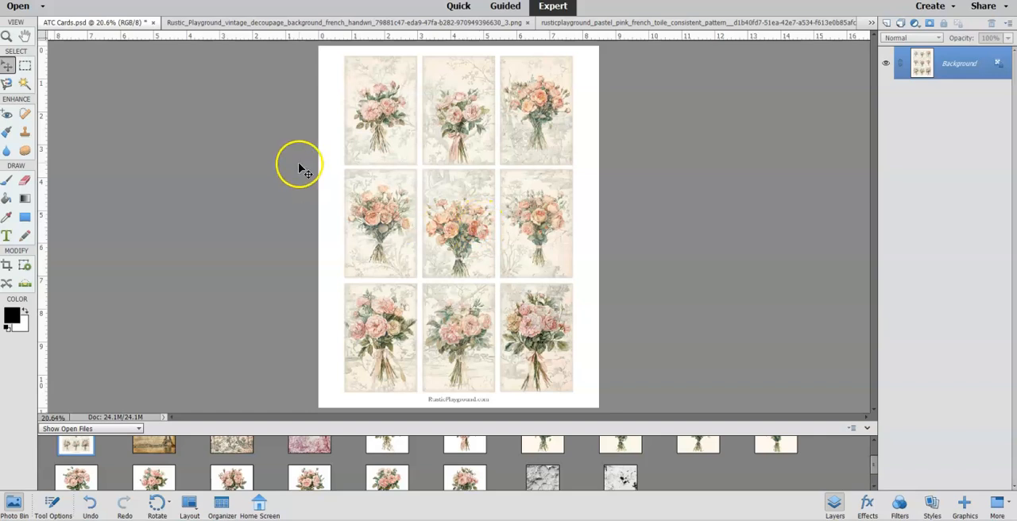